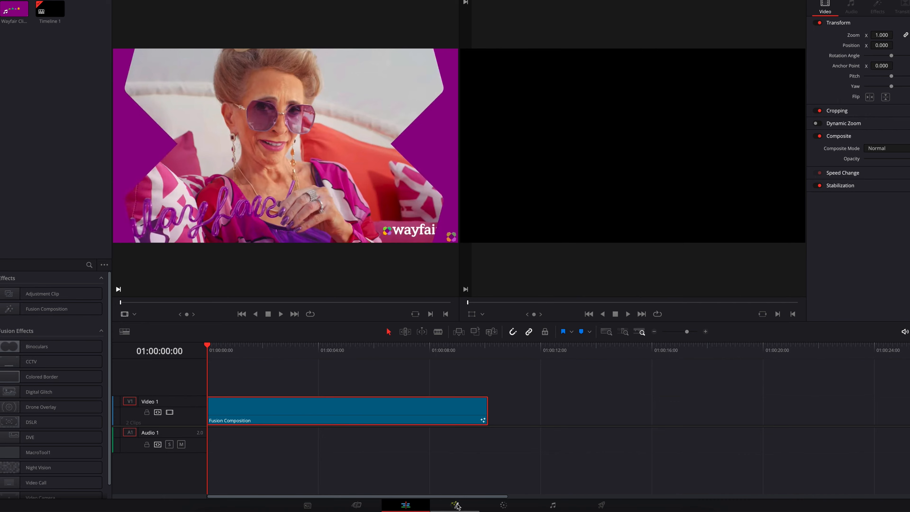
In the Fusion page, connect a Background node to MediaOut1 and mask it with a Polygon
click(454, 504)
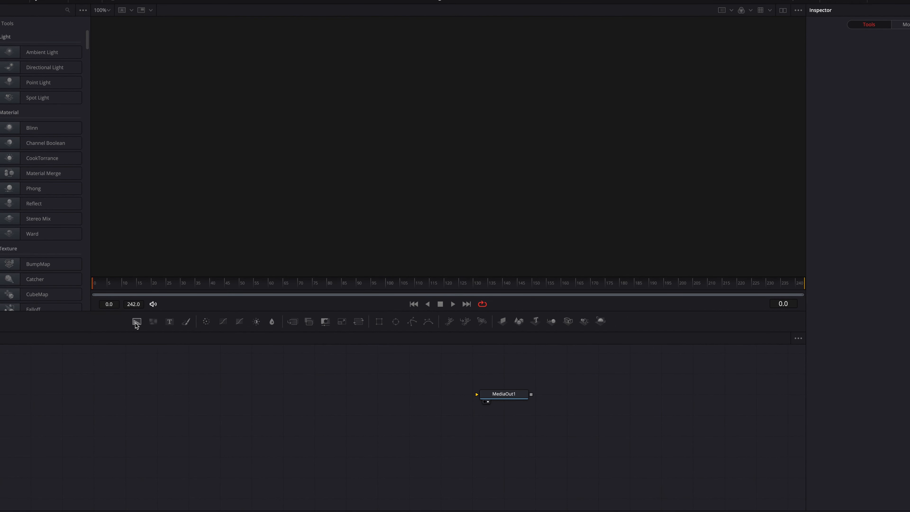
drag(281, 374, 478, 398)
drag(412, 321, 287, 386)
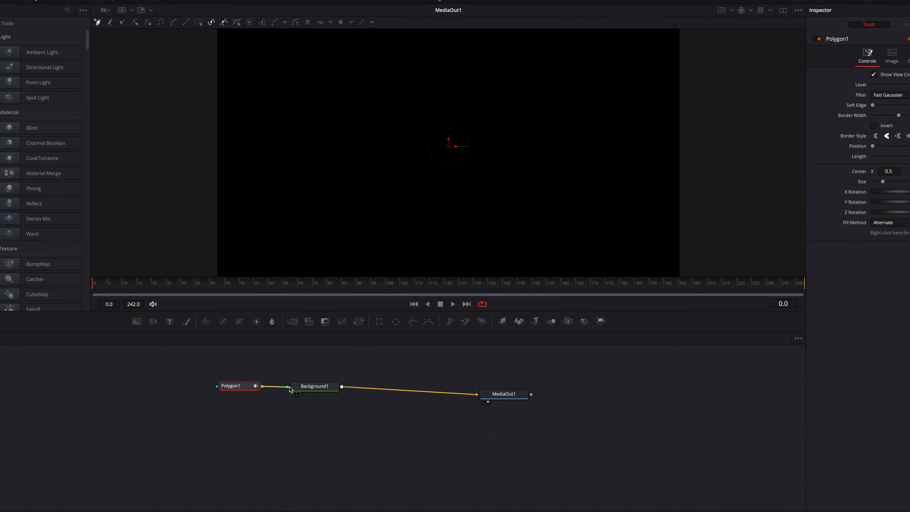
Draw a closed five-point house outline with the polygon mask around the middle of the frame
click(448, 111)
click(399, 160)
click(399, 220)
click(504, 221)
click(504, 154)
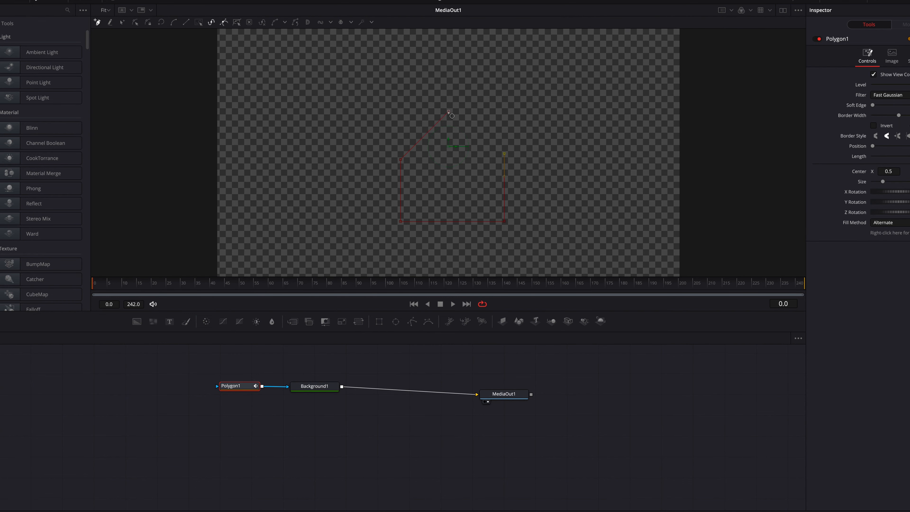
click(449, 111)
Widen the house shape by moving both side walls of the polygon outward
shift+click(399, 221)
drag(400, 221, 377, 221)
drag(505, 222, 525, 221)
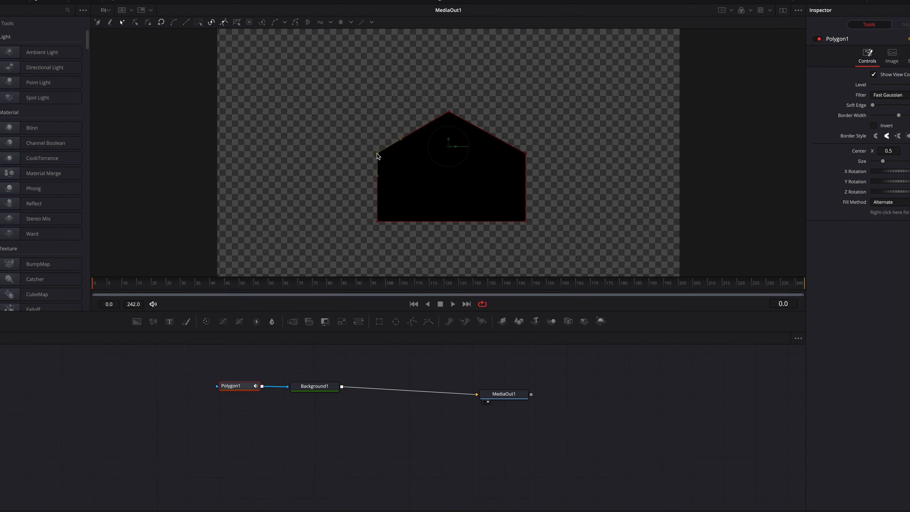
click(550, 203)
Add a Rectangle mask that feeds into Polygon1
scroll(607, 202, down, 1)
click(379, 321)
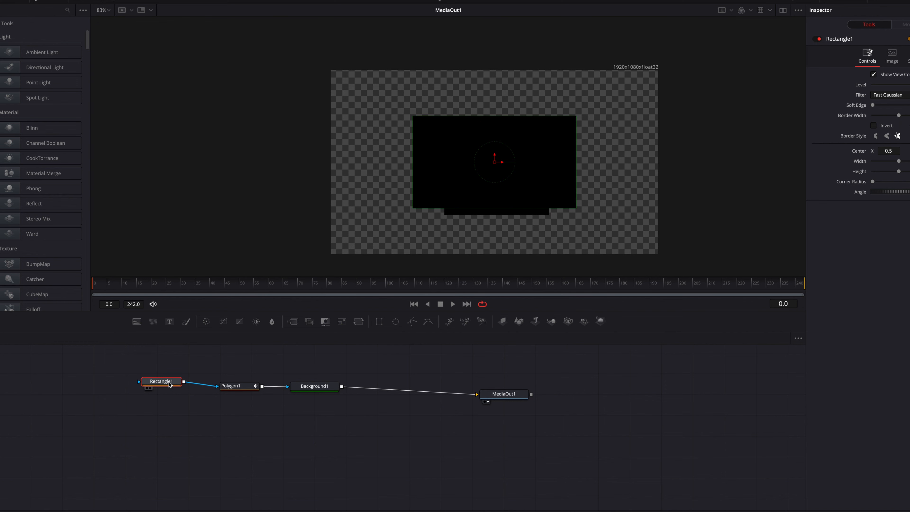
drag(171, 385, 172, 387)
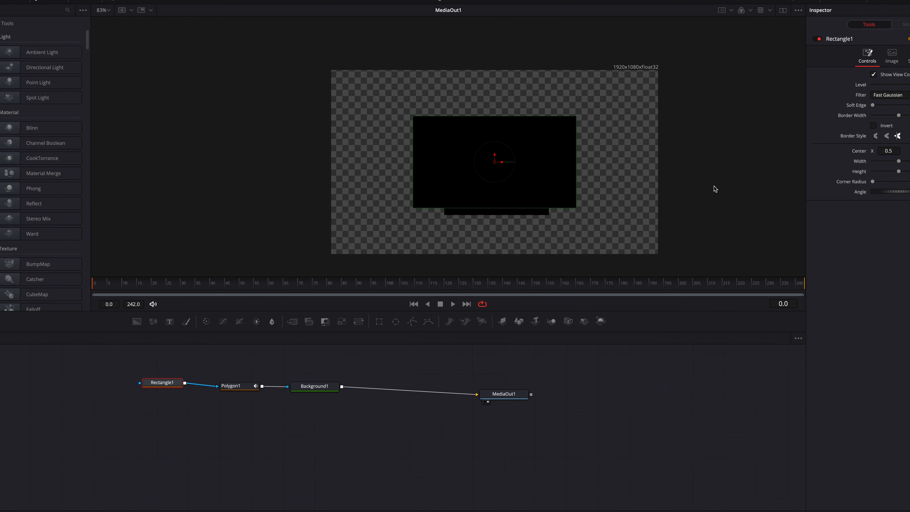
Set Polygon1's Paint Mode to Multiply and enlarge the rectangle mask to about 0.625 wide and 0.904 high
click(247, 387)
click(872, 127)
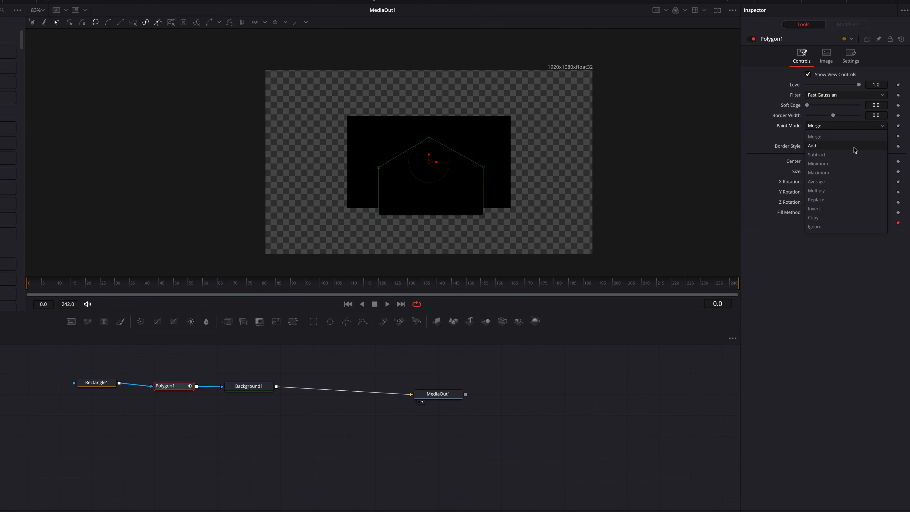
click(844, 191)
click(101, 384)
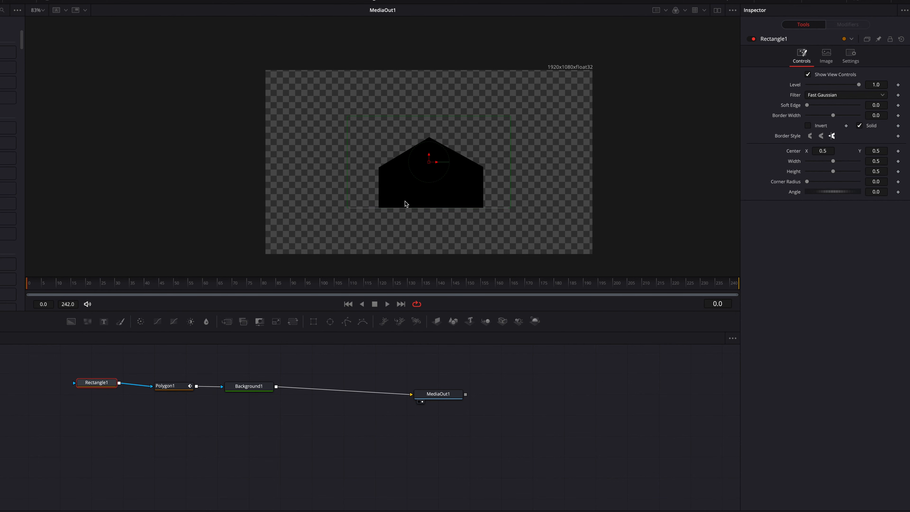
drag(496, 121, 495, 78)
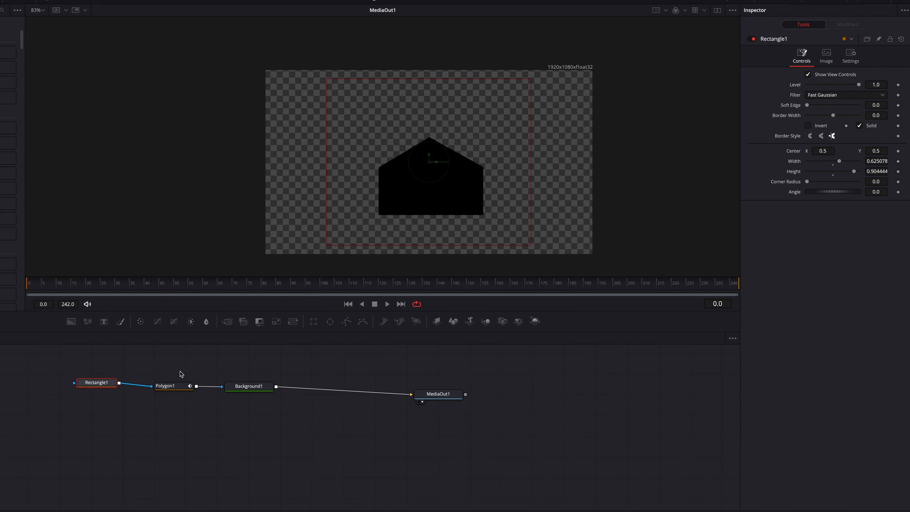
Keyframe Polygon1's Center at frame 0 with Y at -0.141, so the house sits below the frame
click(175, 386)
click(898, 162)
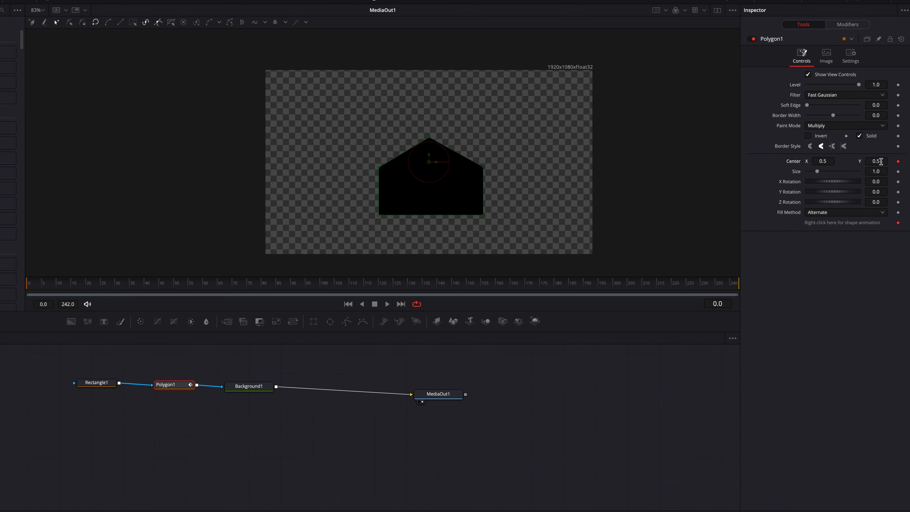
drag(881, 162, 836, 161)
Raise the polygon's Center Y into view at frame 15 and set it to 0.42 at frame 25
click(57, 284)
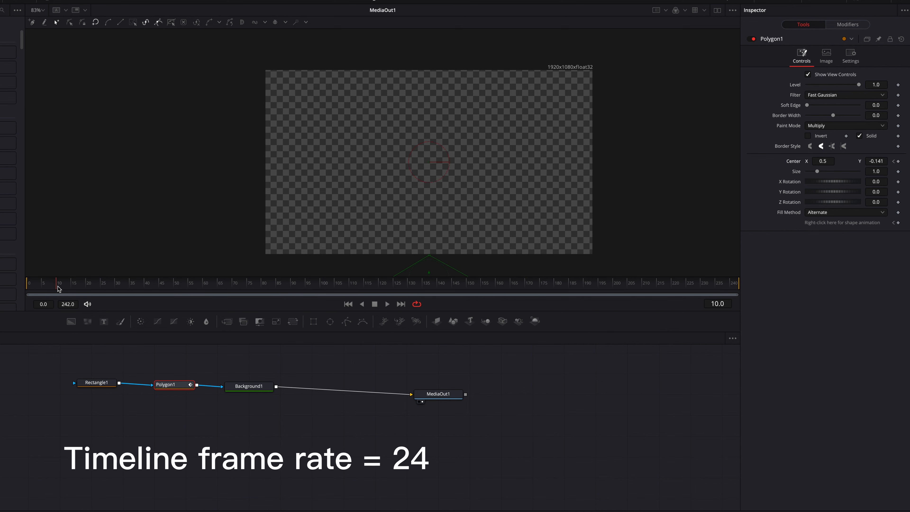
drag(57, 287, 68, 287)
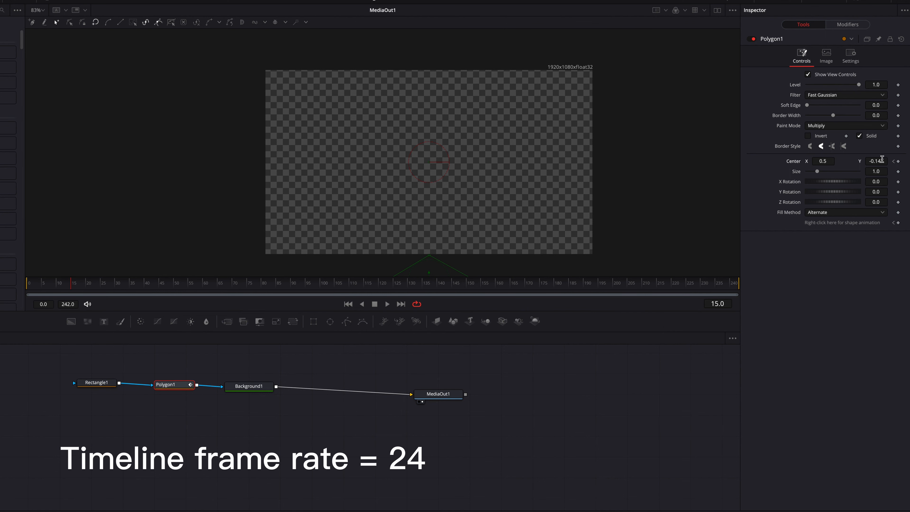
mouse_move(882, 159)
mouse_down()
mouse_move(909, 159)
mouse_move(870, 164)
mouse_up()
click(101, 286)
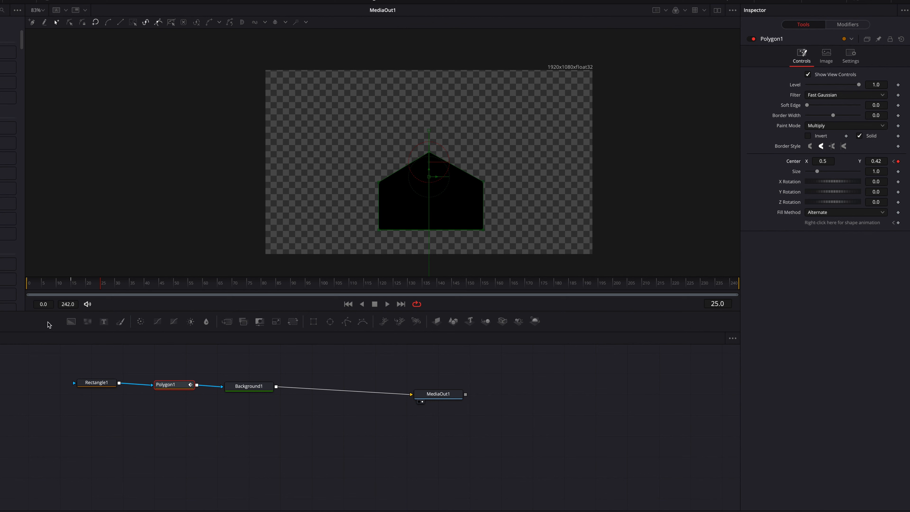
Set the polygon's Center Y to 0.5 at frame 30
click(115, 286)
click(884, 161)
text(0)
key(Tab)
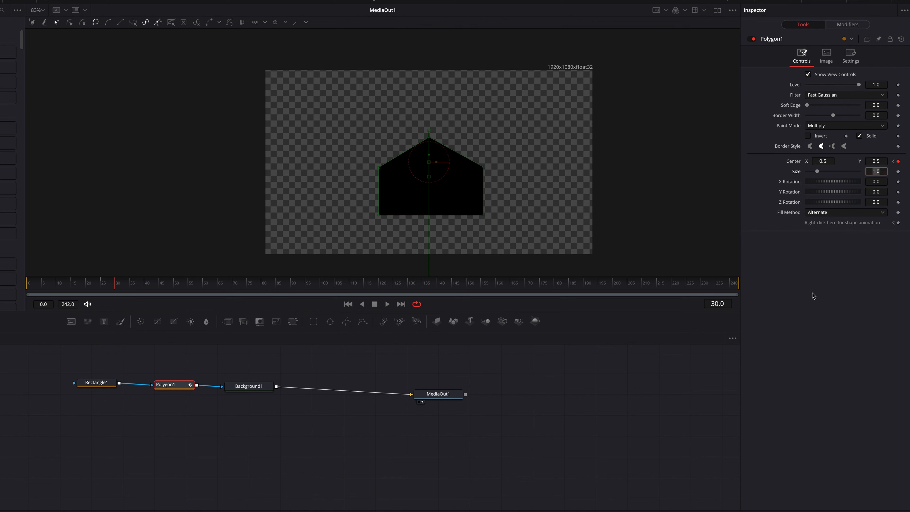
Show the polygon's Displacement curve fitted in the Spline editor and preview the rising motion
click(736, 5)
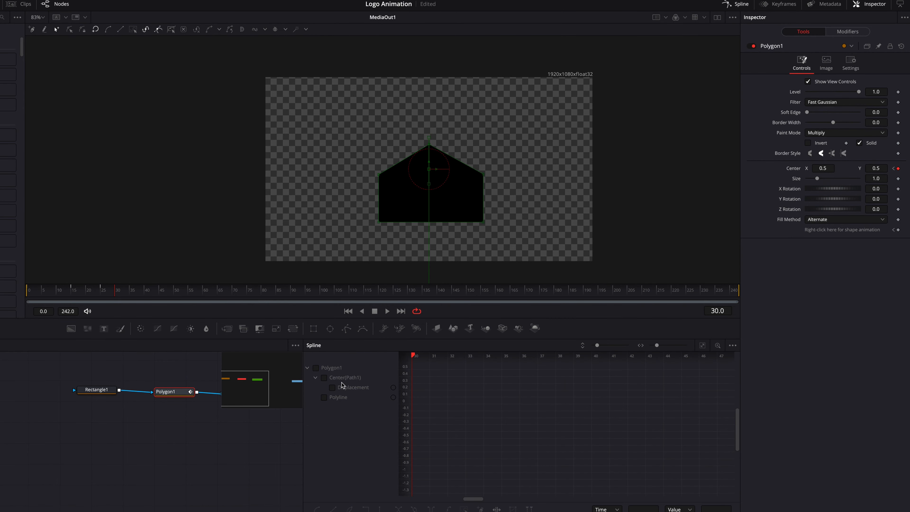
click(342, 382)
click(702, 345)
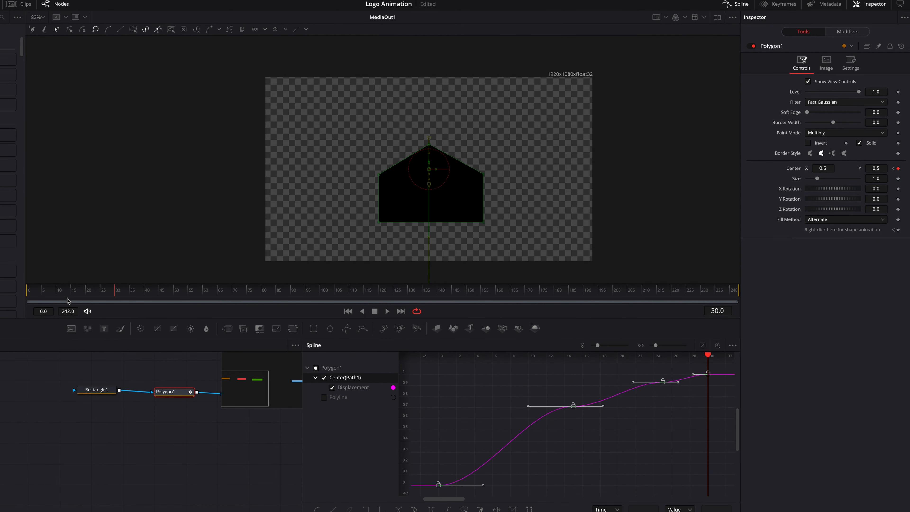
key(space)
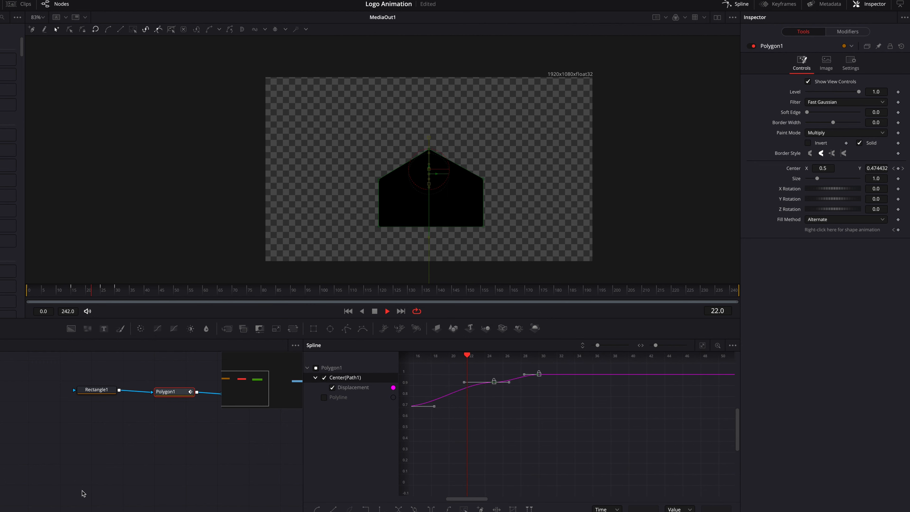
drag(95, 293, 23, 287)
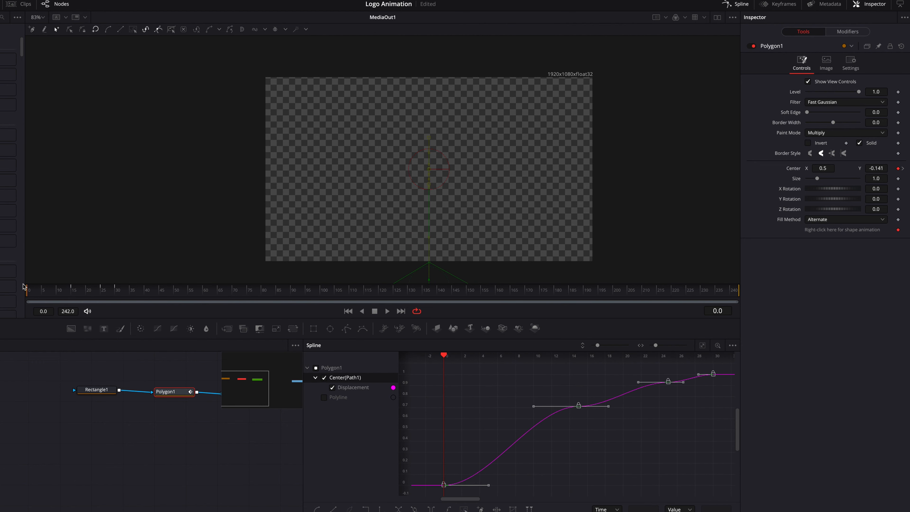
Lengthen the outgoing curve handles of the keyframes at frames 0, 15 and 25, preview the easing, and close the Spline editor
drag(488, 485, 557, 485)
drag(608, 406, 644, 406)
drag(683, 382, 702, 379)
key(space)
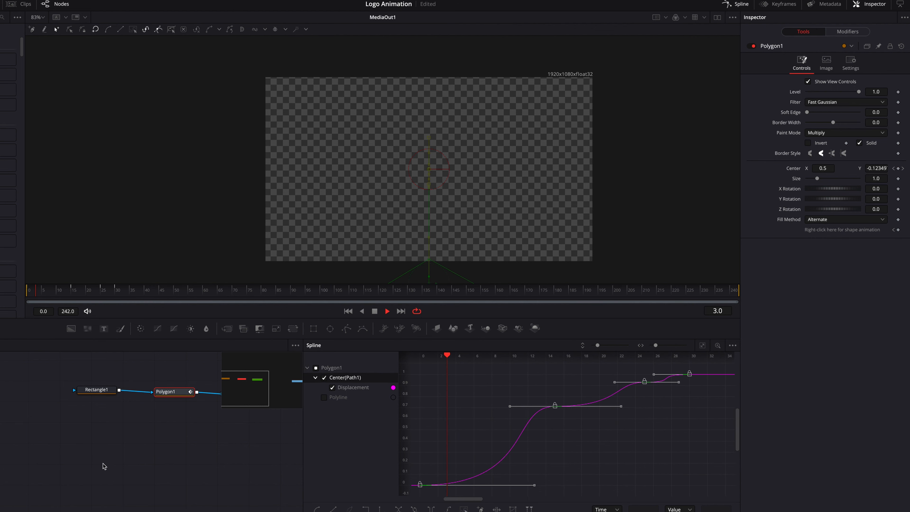
key(space)
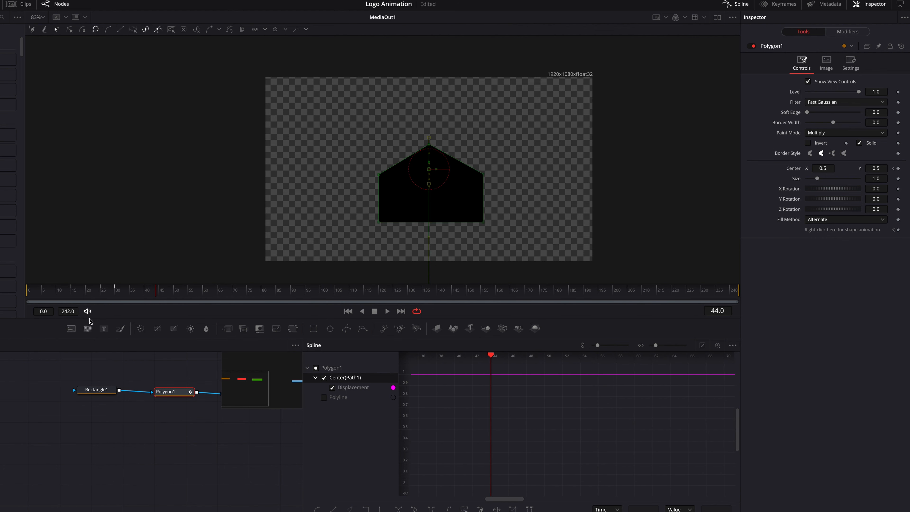
key(Home)
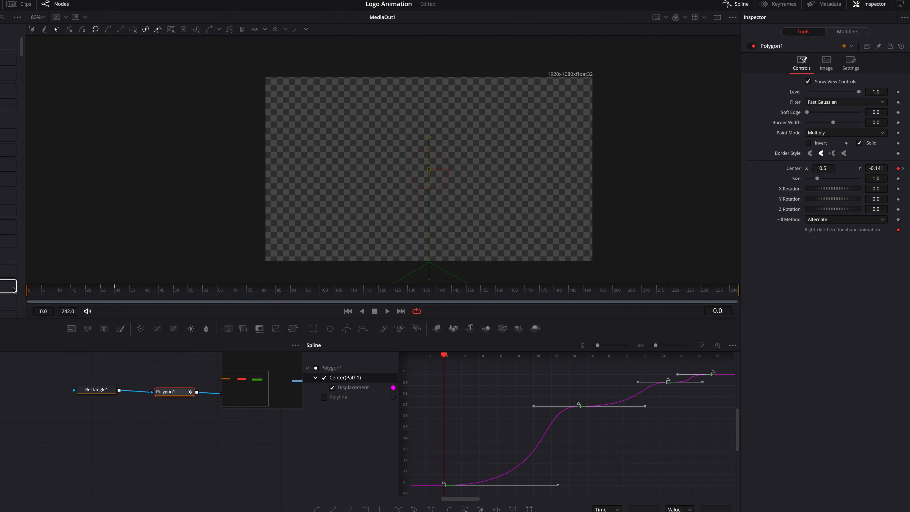
click(741, 5)
At frame 30, move MediaOut1 farther from Background1 and insert a Transform node between them
drag(65, 292, 114, 291)
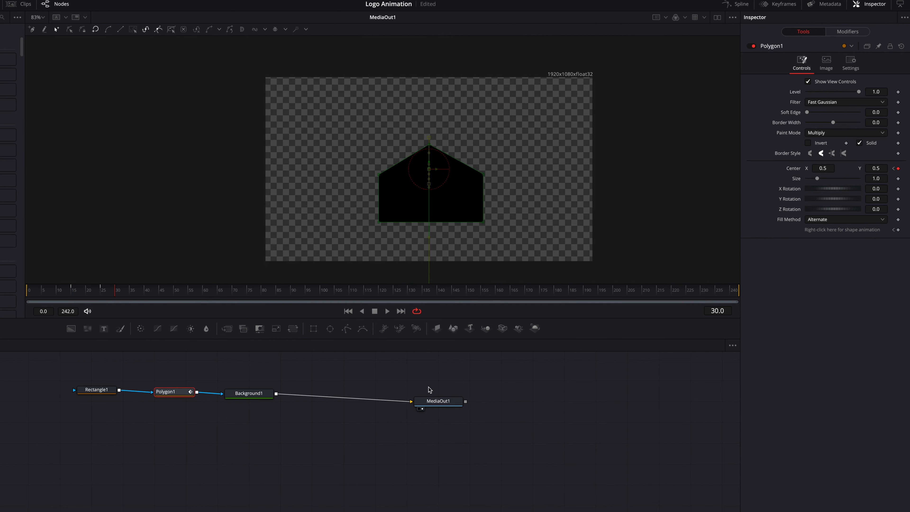
drag(446, 404, 554, 393)
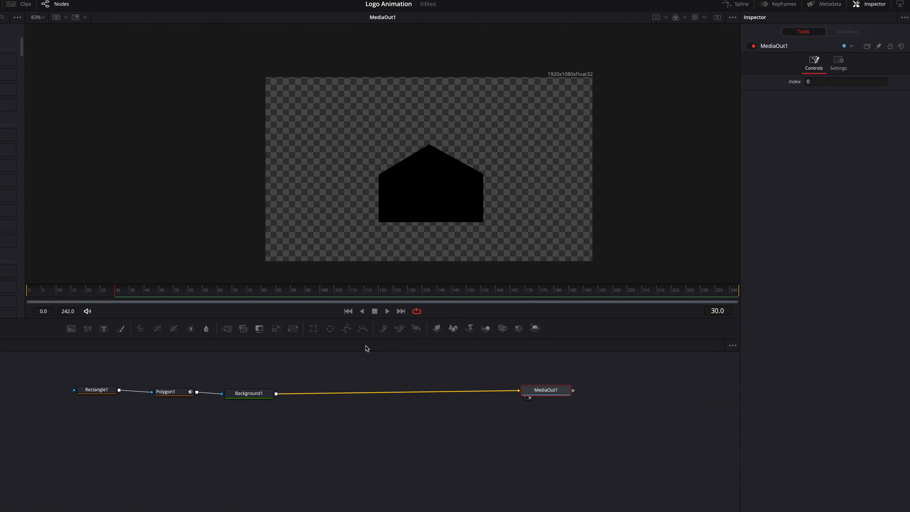
drag(293, 328, 315, 394)
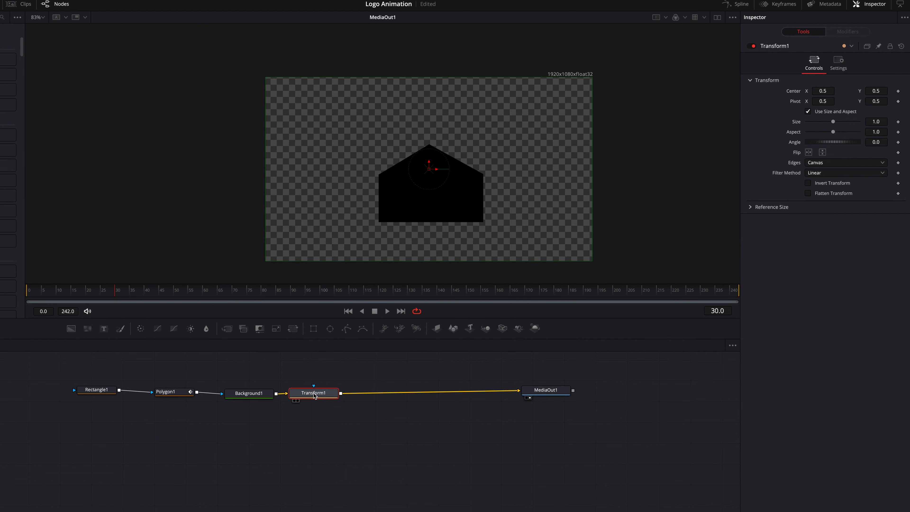
click(261, 393)
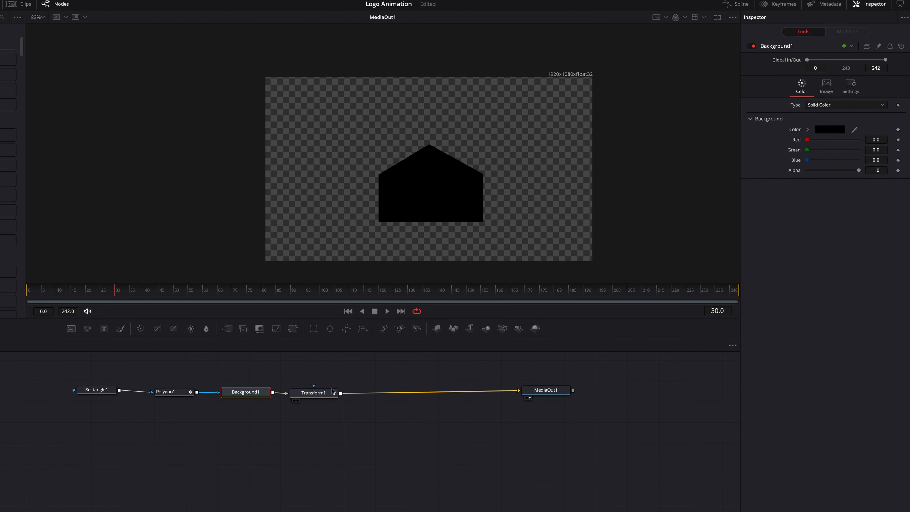
Set Transform1's Size to 0.249 and play the animation from the start
click(323, 398)
drag(893, 122, 704, 202)
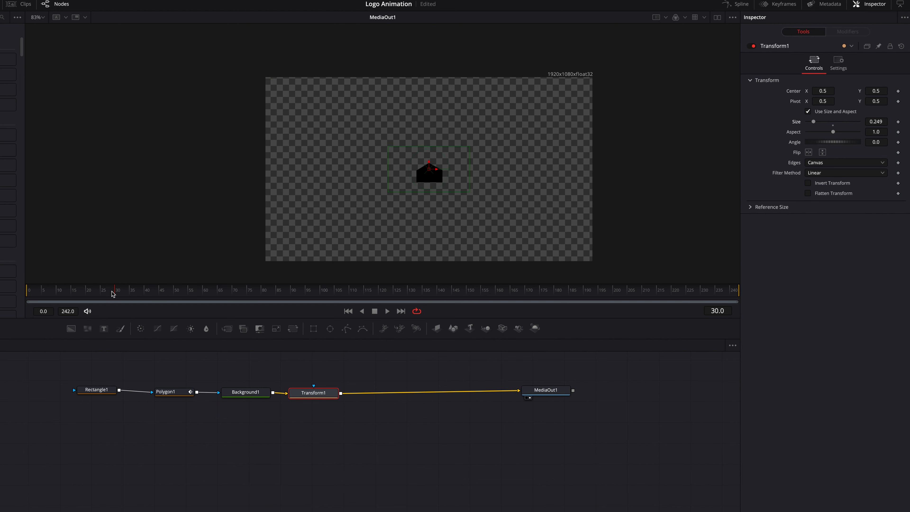
drag(113, 294, 18, 298)
key(space)
Keyframe Transform1's Center at frame 60 with X at 0.85
click(203, 293)
click(898, 92)
drag(822, 94, 887, 93)
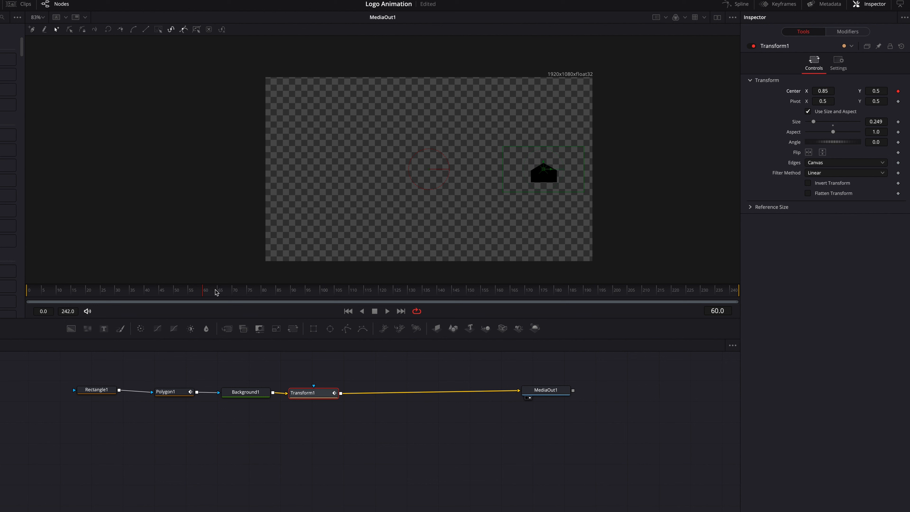
Set Transform1's Center X to 0.262 at frame 75 and review the sideways move from frame 60
drag(223, 290, 247, 291)
drag(827, 90, 718, 90)
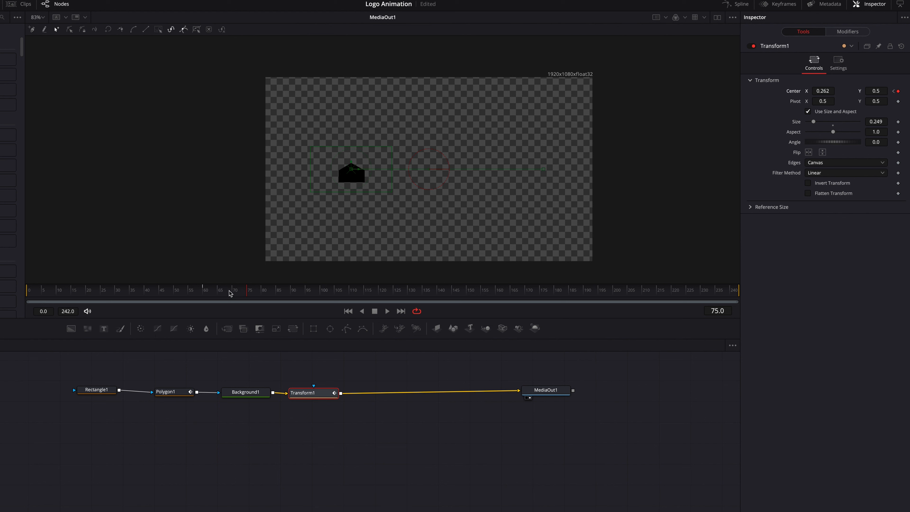
key(space)
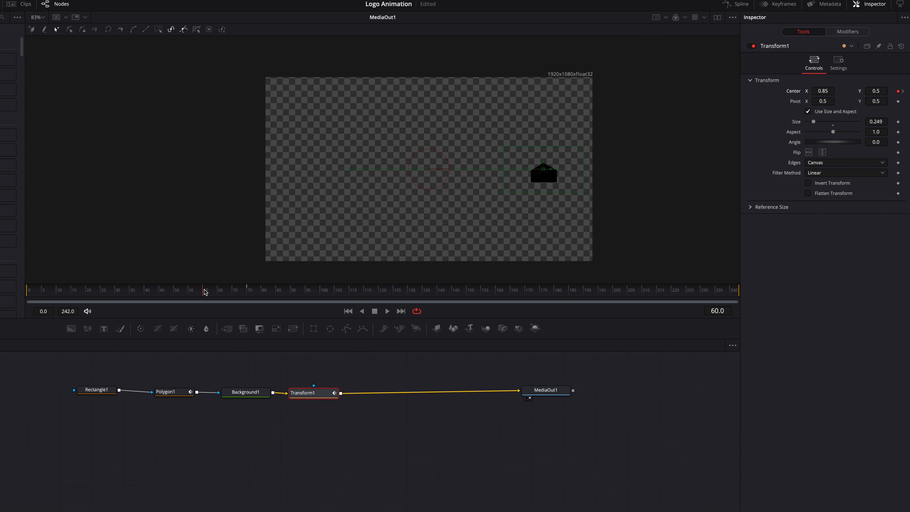
click(244, 296)
drag(244, 299, 247, 299)
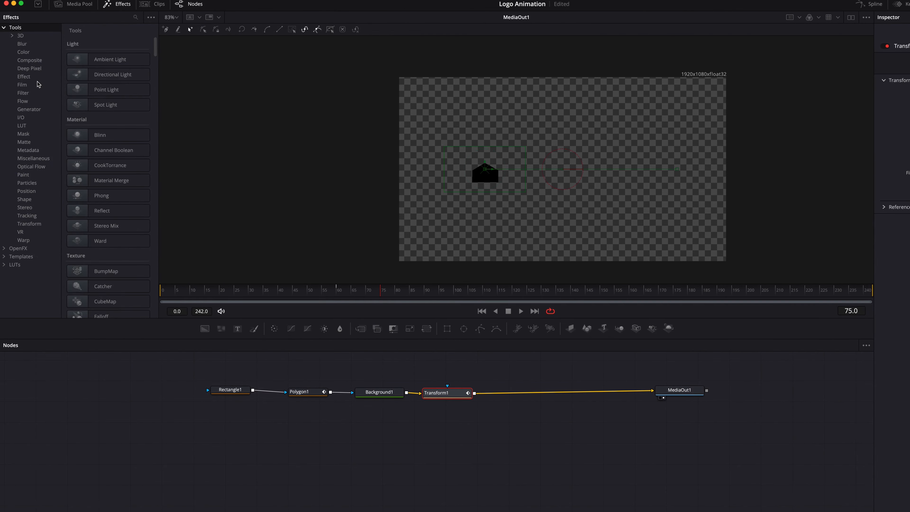
Insert a Duplicate node after Transform1 and set its Copies to 4
click(24, 76)
drag(105, 59, 524, 392)
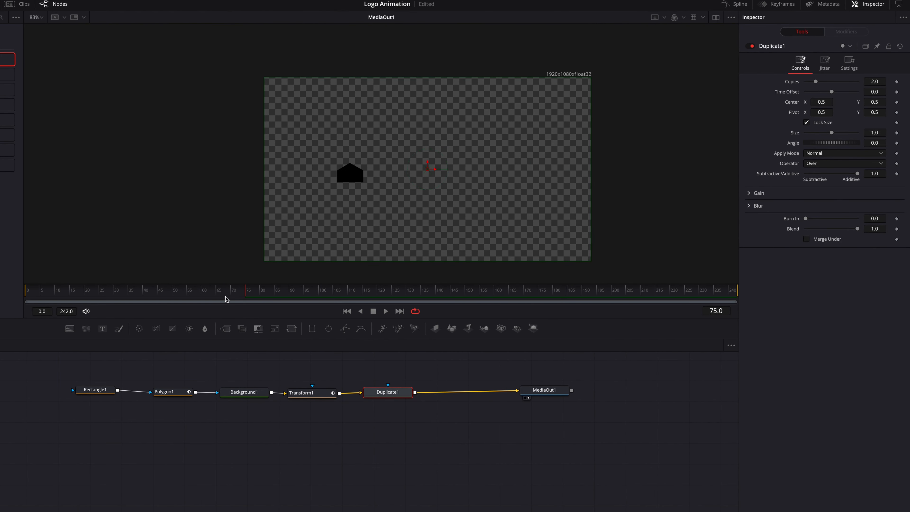
drag(212, 292, 117, 292)
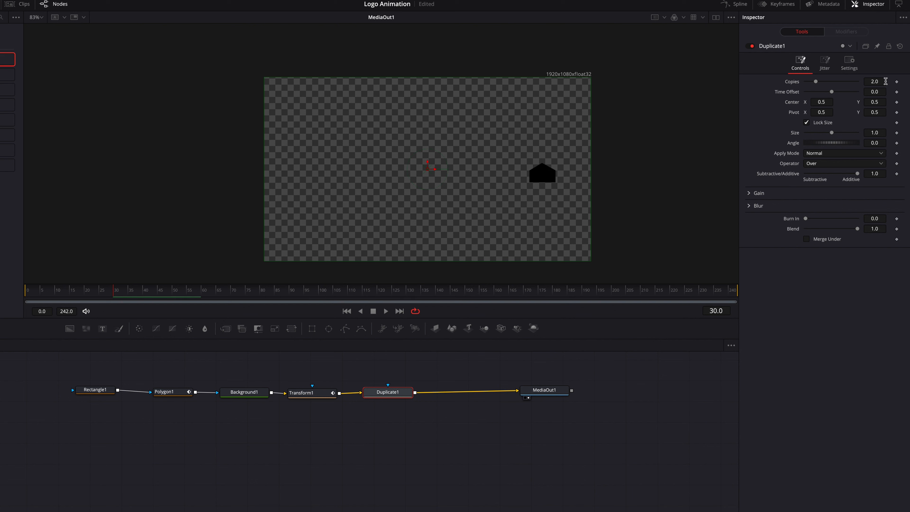
click(874, 81)
text(4)
key(Return)
Set Duplicate1's Center X to 0.365 to space out the houses, and preview the animation from the start
mouse_move(831, 104)
mouse_down()
mouse_move(810, 104)
mouse_move(820, 103)
mouse_up()
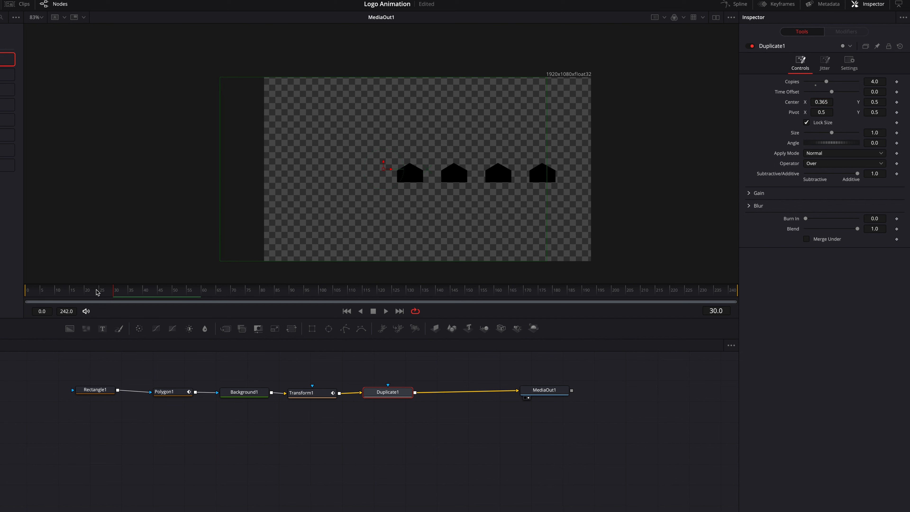
drag(107, 293, 23, 293)
key(space)
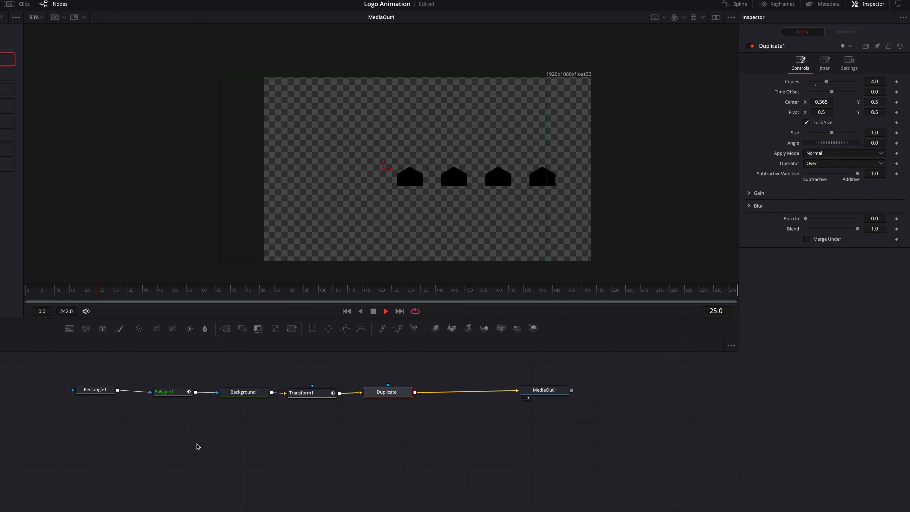
click(98, 292)
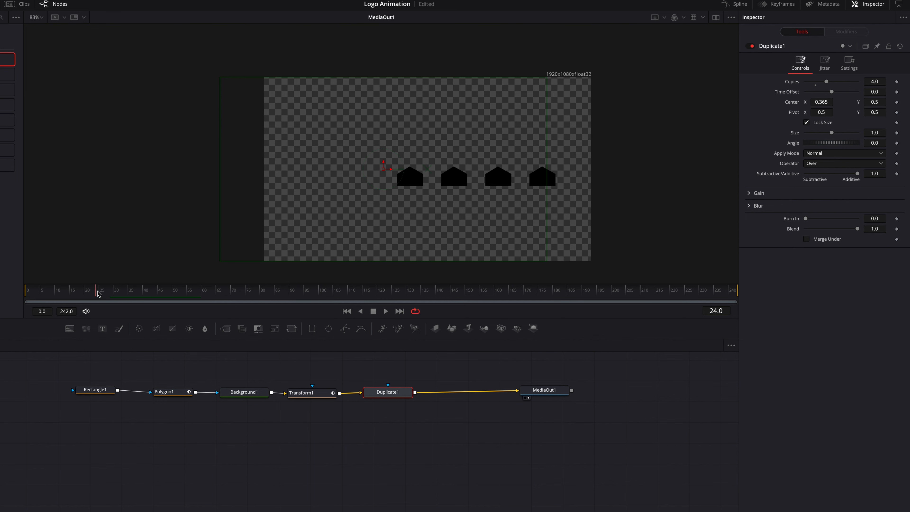
Set Duplicate1's Time Offset to -3.31 to stagger the houses, and preview the animation from the start
mouse_move(98, 293)
mouse_down()
mouse_move(89, 292)
mouse_move(114, 292)
mouse_up()
mouse_move(874, 92)
mouse_down()
mouse_move(855, 91)
mouse_move(880, 92)
mouse_up()
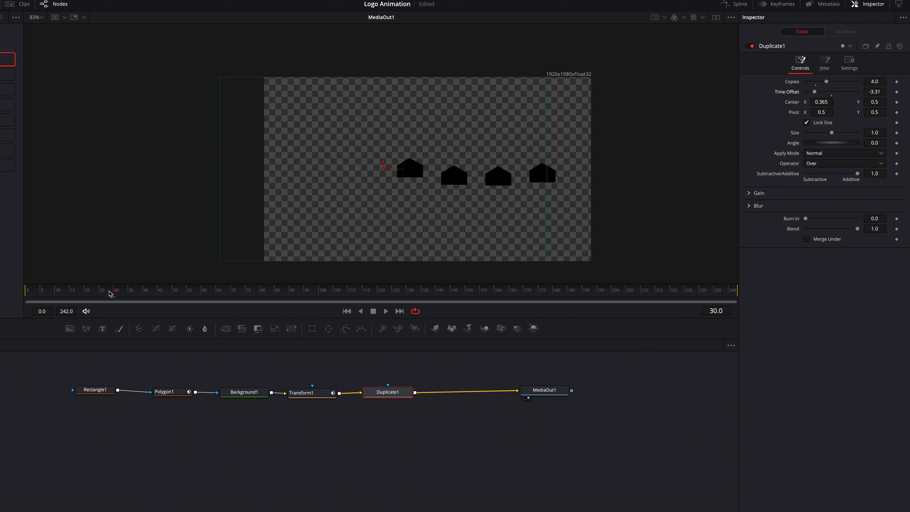
drag(110, 294, 28, 292)
key(space)
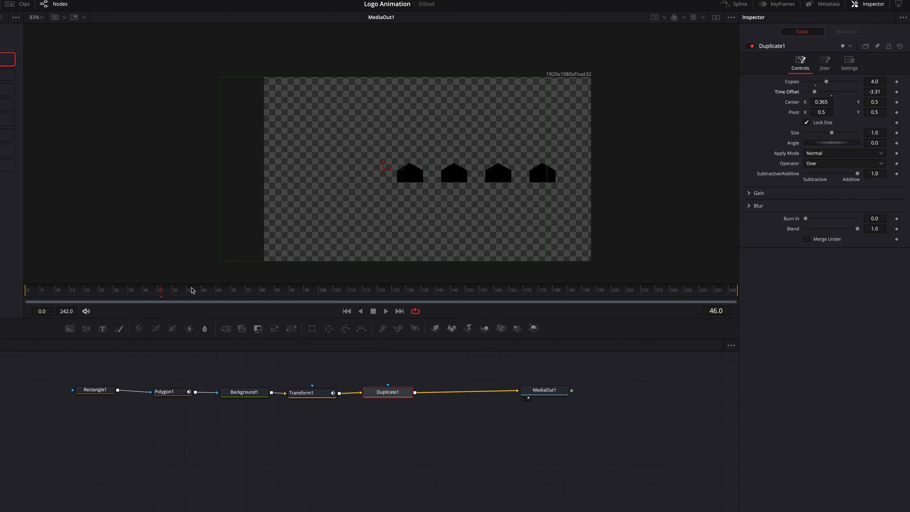
Keyframe Duplicate1's Time Offset just before frame 60 and reset it to 0.0 at frame 60
mouse_move(192, 291)
mouse_down()
mouse_move(215, 292)
mouse_move(200, 293)
mouse_up()
click(896, 92)
double_click(831, 94)
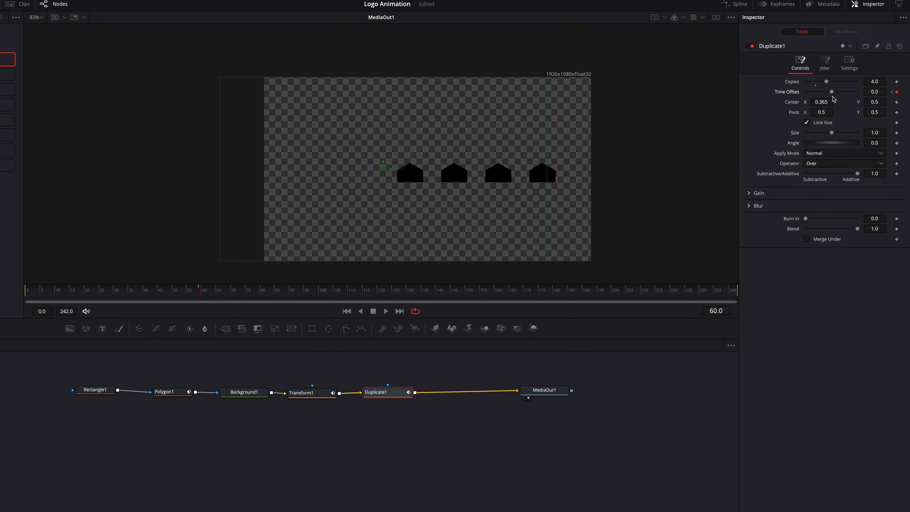
Keyframe Duplicate1's Center at frame 60, set its Center X to 0.484 at frame 75, and preview the animation from the start
click(897, 103)
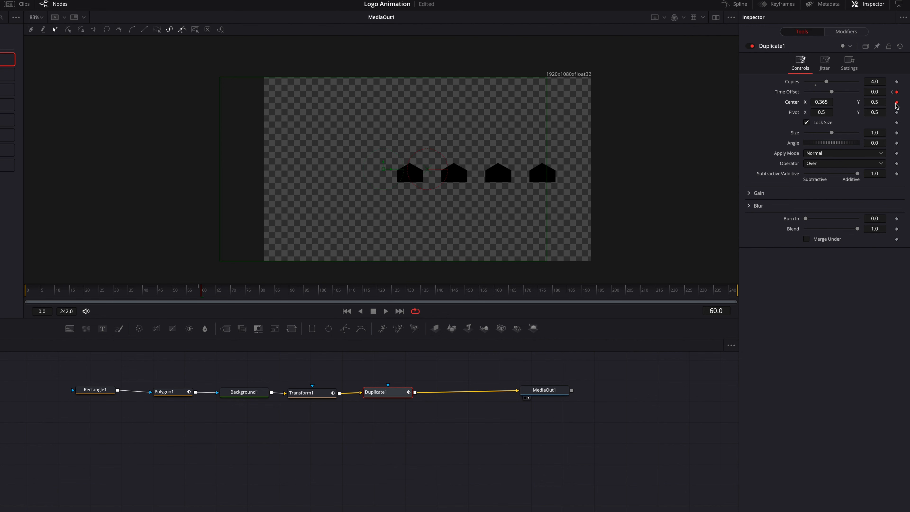
drag(207, 292, 246, 301)
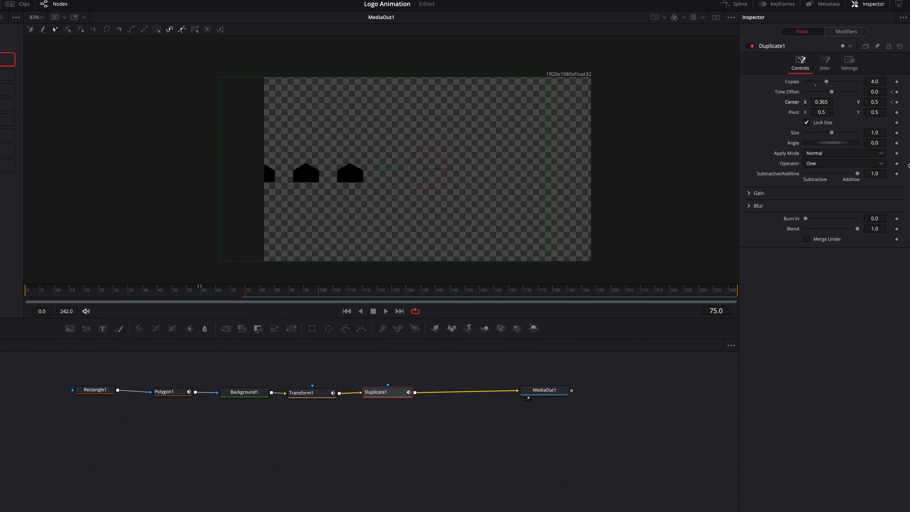
drag(822, 102, 839, 102)
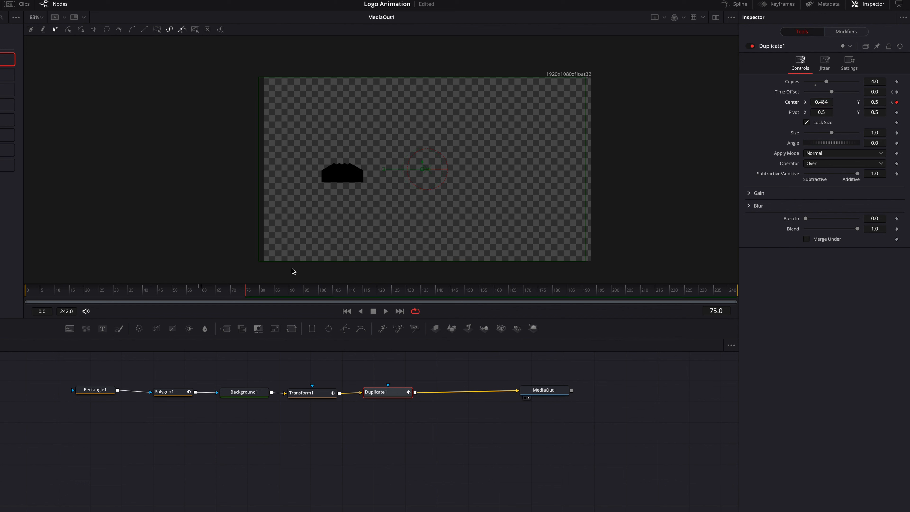
drag(237, 287, 26, 292)
key(space)
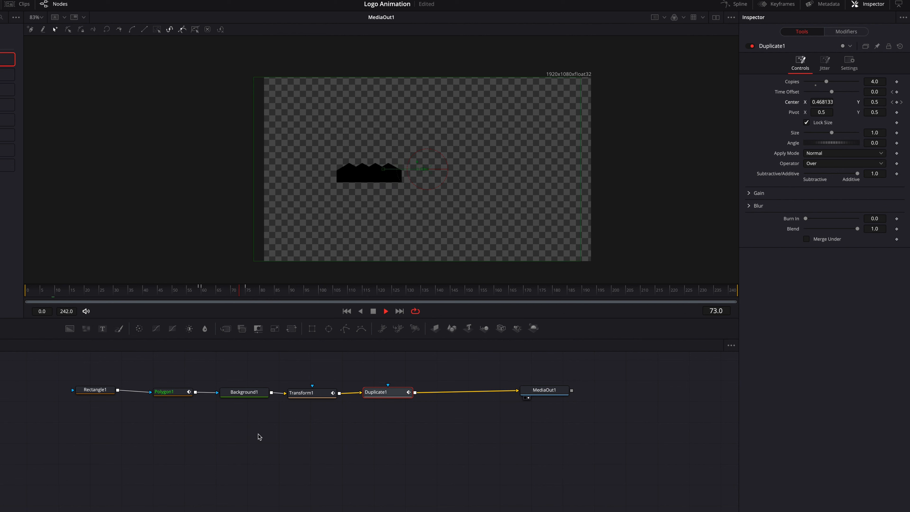
Keyframe Duplicate1's Pivot and Angle at frame 75, and set the Angle to 90 at frame 76
click(244, 292)
mouse_move(246, 290)
mouse_down()
mouse_move(201, 290)
mouse_move(247, 301)
mouse_up()
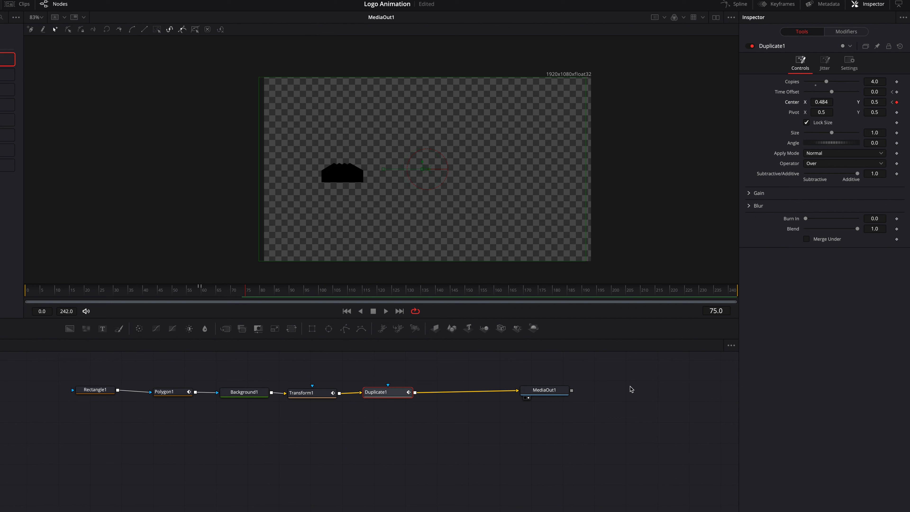
click(896, 113)
click(896, 143)
click(875, 142)
text(90)
key(Return)
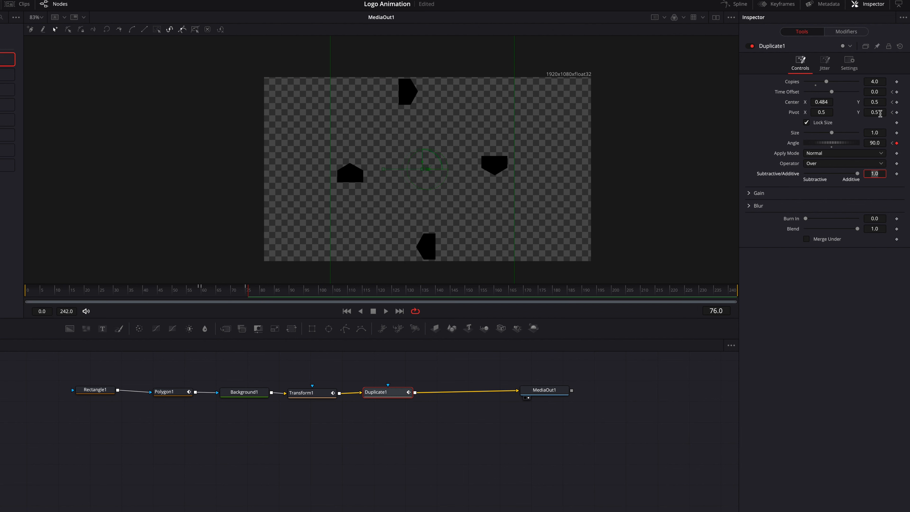
At frame 76, set Duplicate1's Center X to 0.5 and its Pivot to X 0.264, Y 0.359 to arrange the houses in a symmetrical cross
text(0.27)
key(Tab)
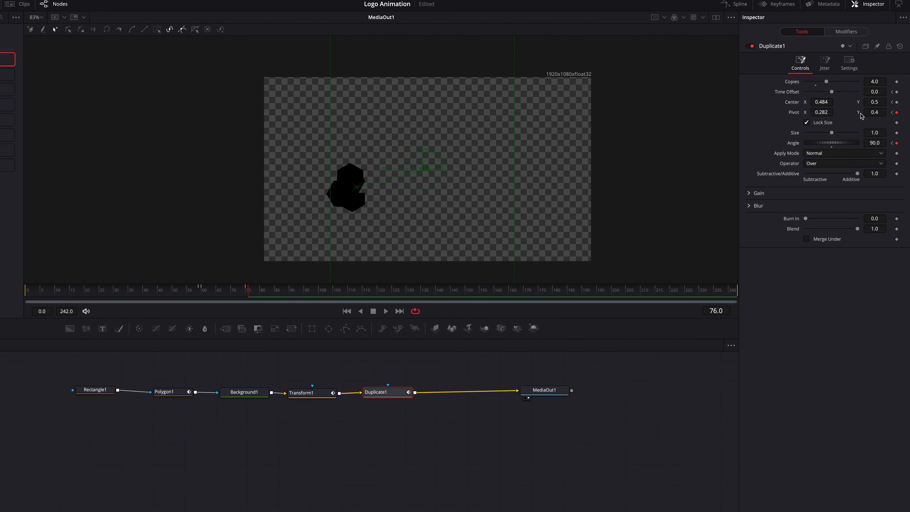
text(0.38)
key(Return)
drag(874, 113, 824, 113)
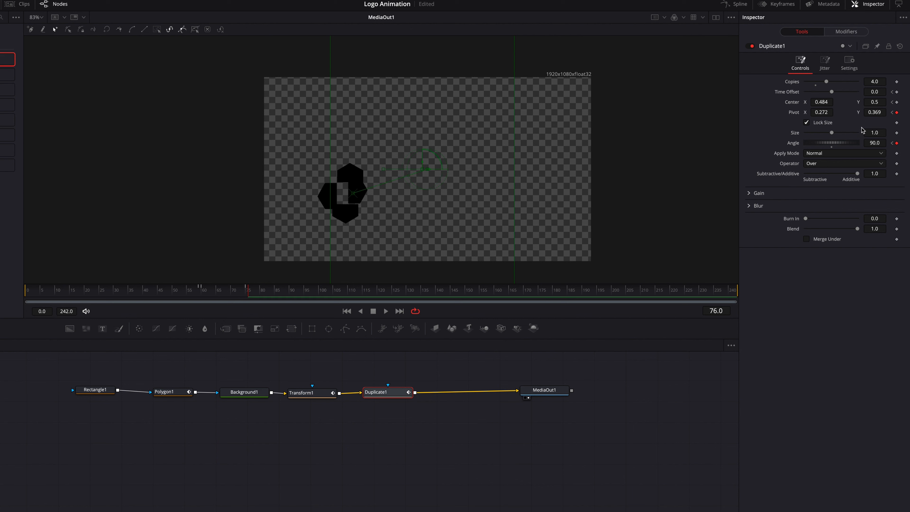
click(830, 102)
text(0.5)
key(Tab)
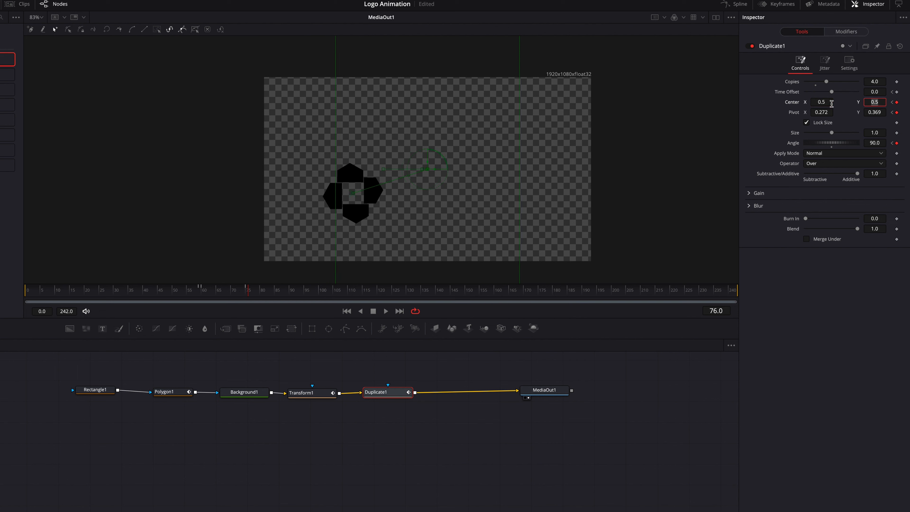
click(762, 124)
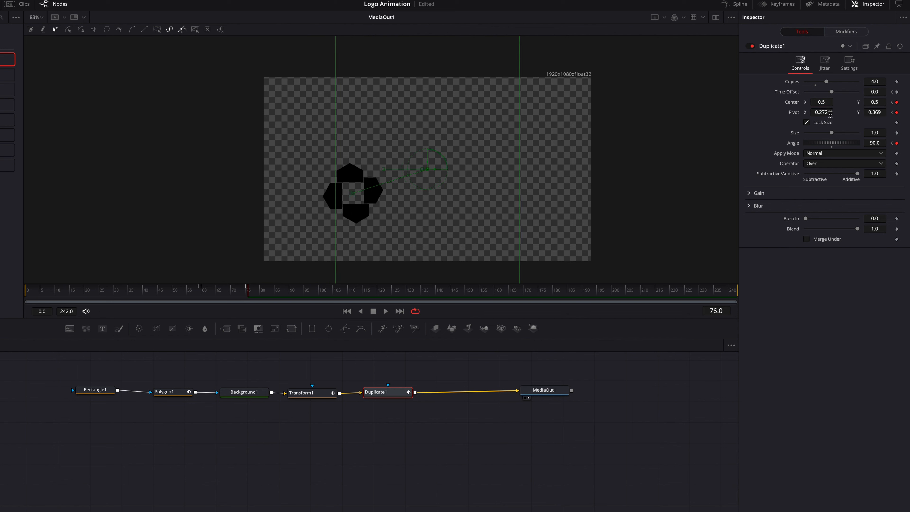
drag(830, 114, 823, 114)
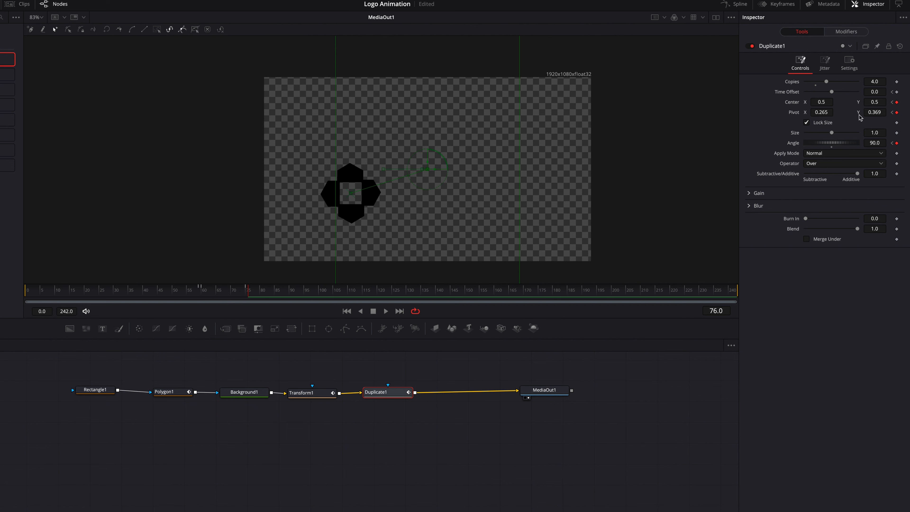
drag(880, 113, 820, 113)
scroll(321, 208, up, 5)
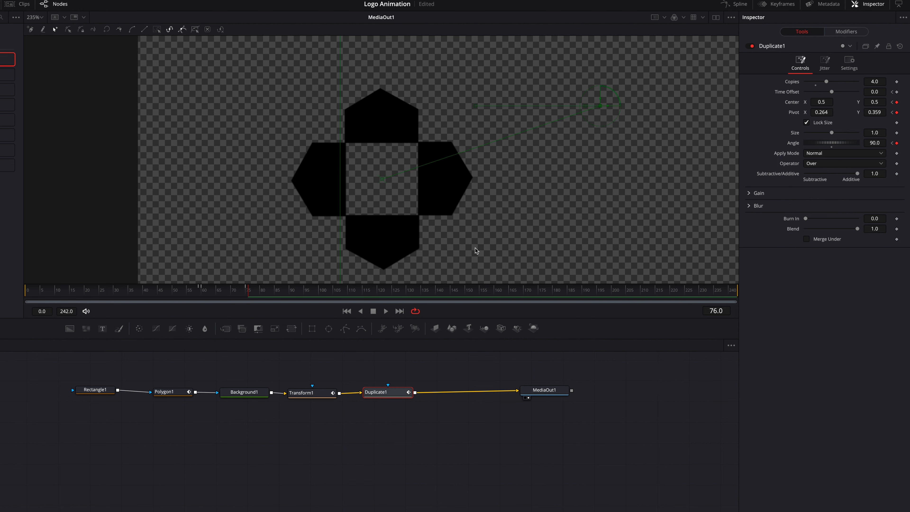
scroll(475, 251, down, 2)
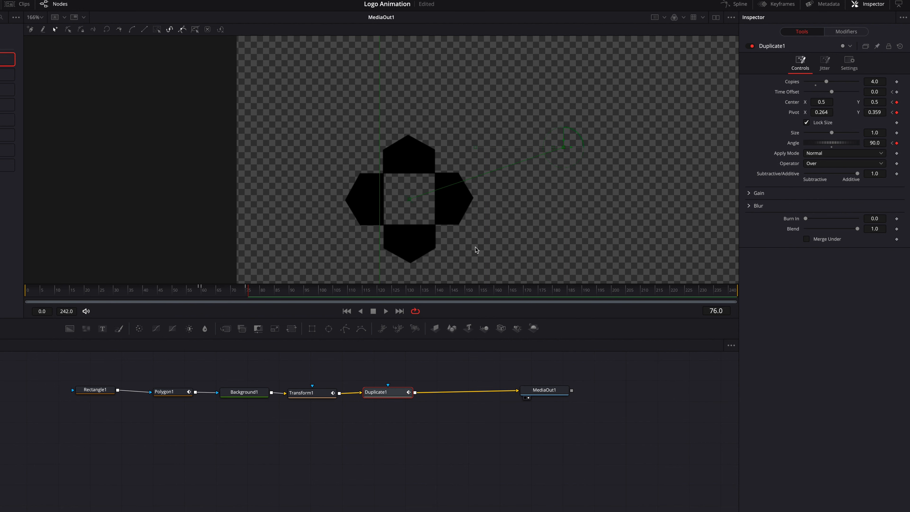
Remove Duplicate1's Center and Angle keyframes at frame 76, and keyframe its Center X at 0.5 at frame 90
click(897, 102)
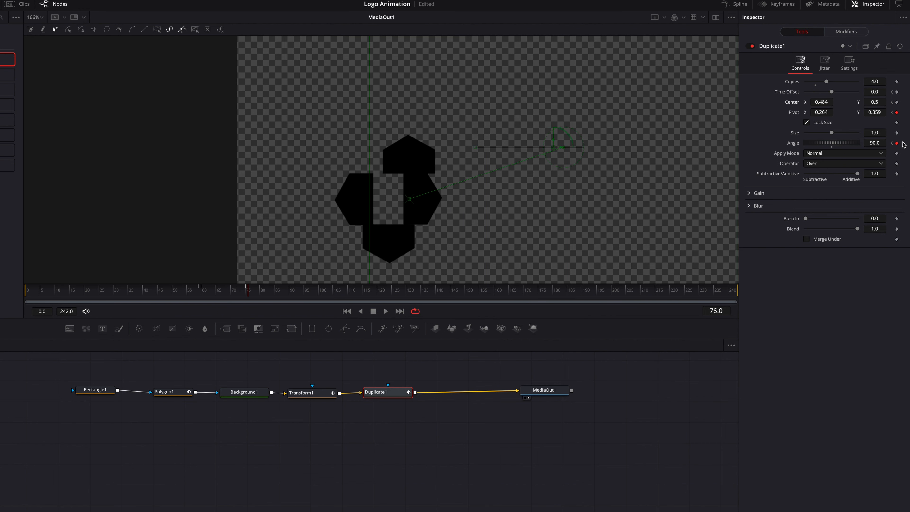
click(896, 143)
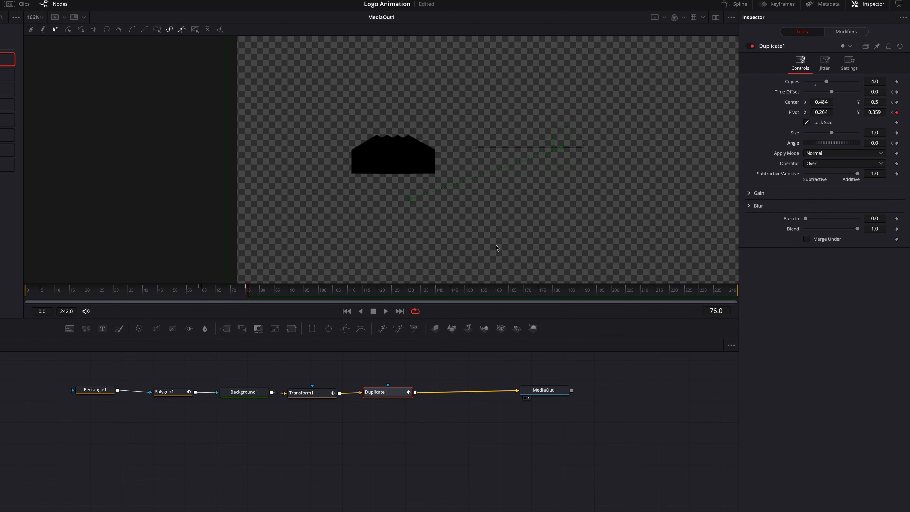
drag(246, 293, 289, 300)
click(896, 102)
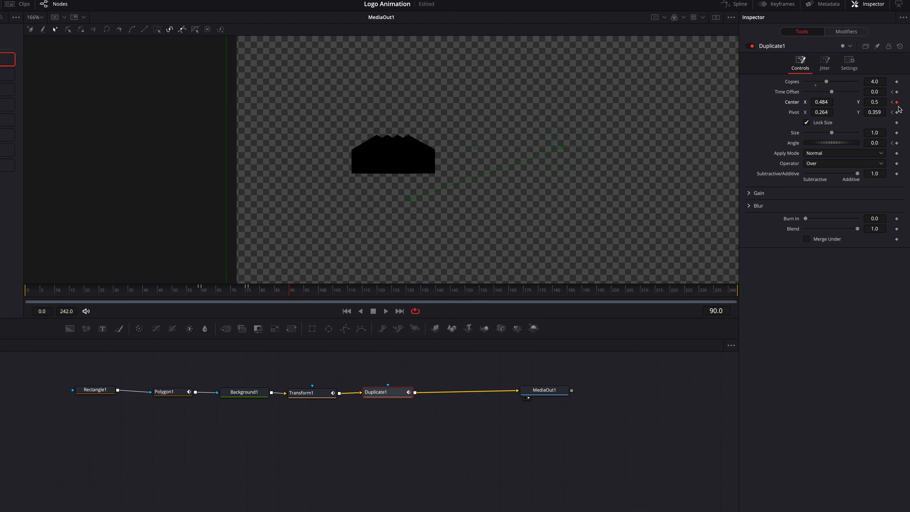
click(831, 102)
text(0.5)
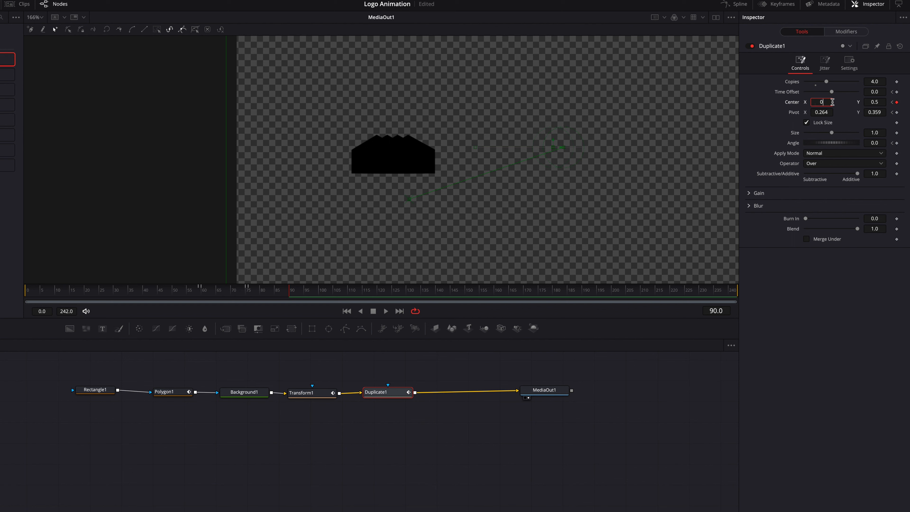
key(Tab)
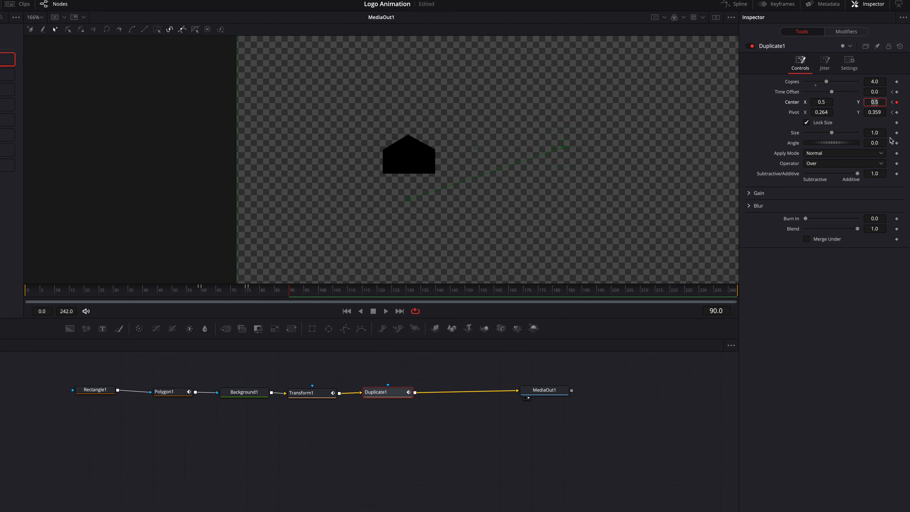
Set Duplicate1's Angle to 90 at frame 90 and review the rotation back to frame 75
click(880, 143)
text(90)
key(Tab)
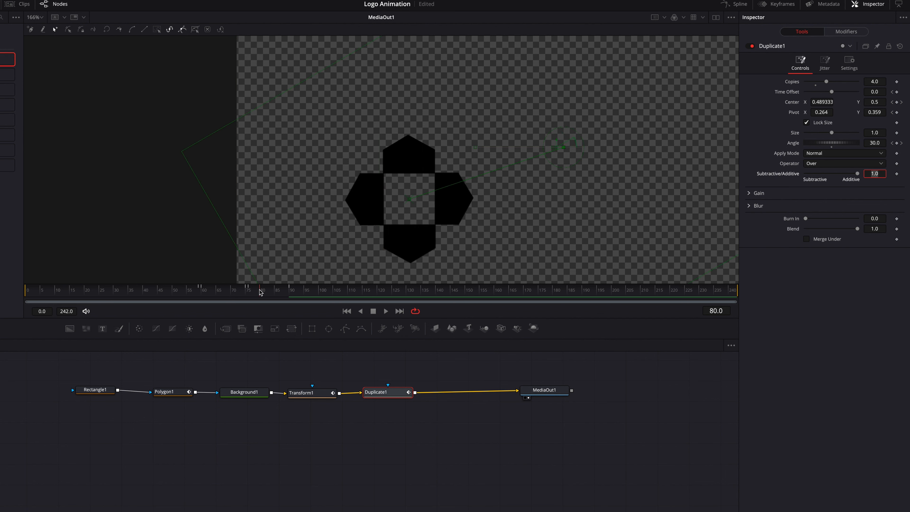
drag(265, 291, 248, 306)
click(490, 231)
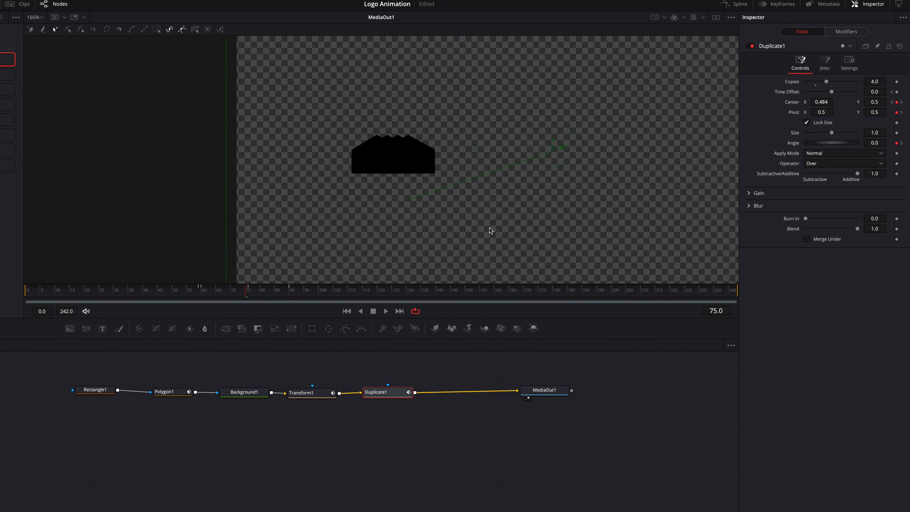
Insert a Transform node between Duplicate1 and MediaOut1
key(ctrl+f)
click(246, 292)
mouse_move(246, 292)
mouse_down()
mouse_move(233, 291)
mouse_move(260, 329)
mouse_move(239, 294)
mouse_move(287, 304)
mouse_move(245, 300)
mouse_up()
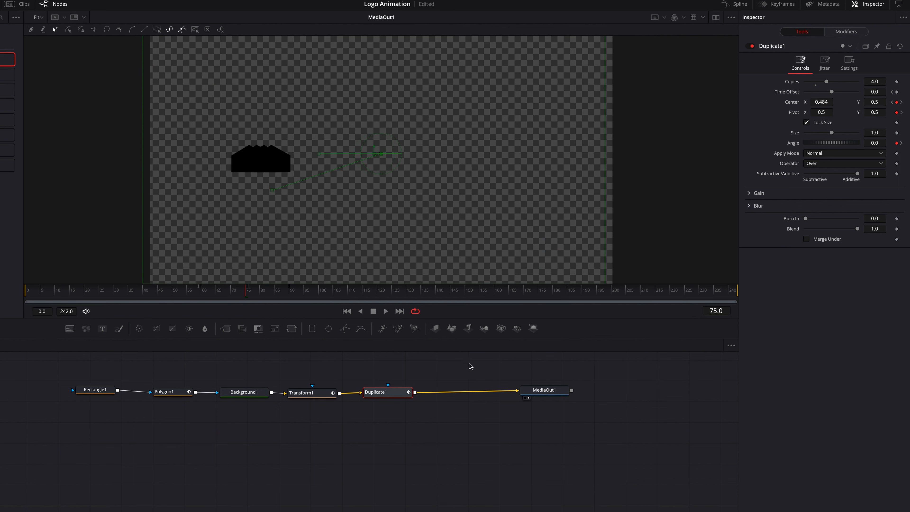
drag(471, 365, 421, 367)
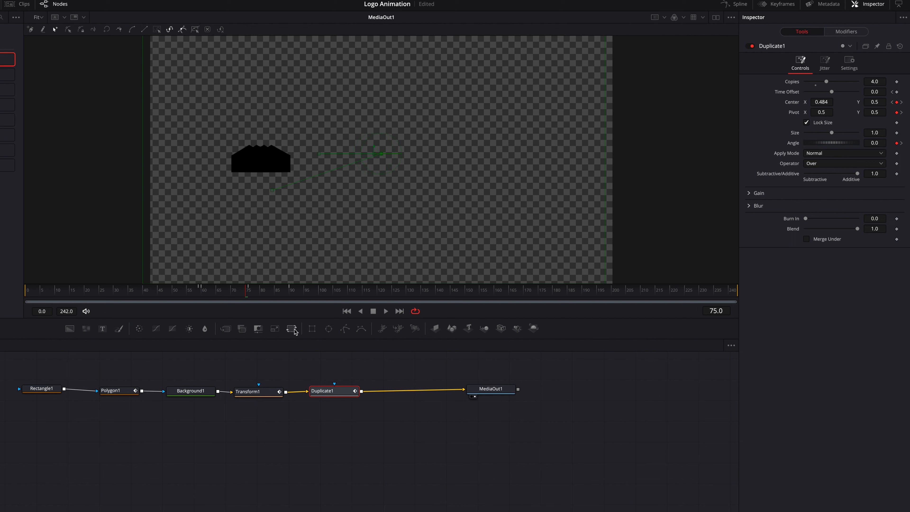
drag(291, 328, 402, 390)
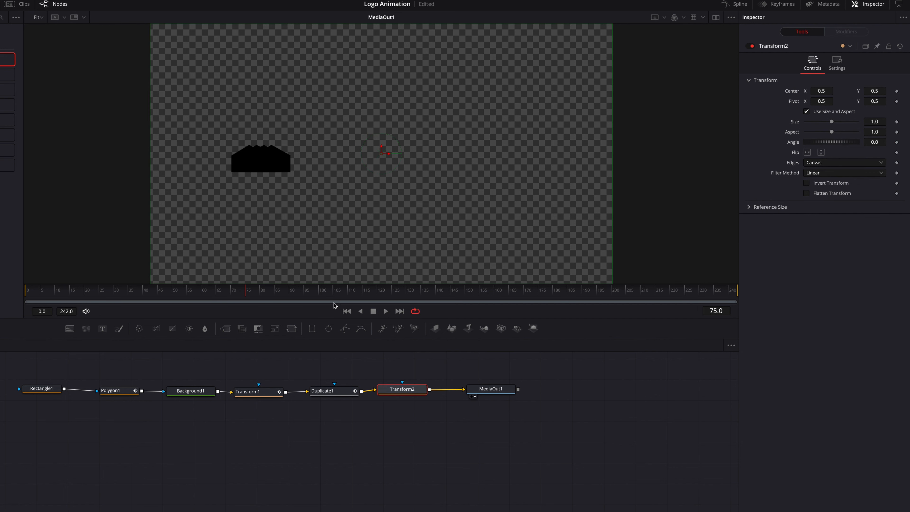
Set Transform2's Pivot X to 0.264, matching Duplicate1's pivot at frame 76
click(344, 395)
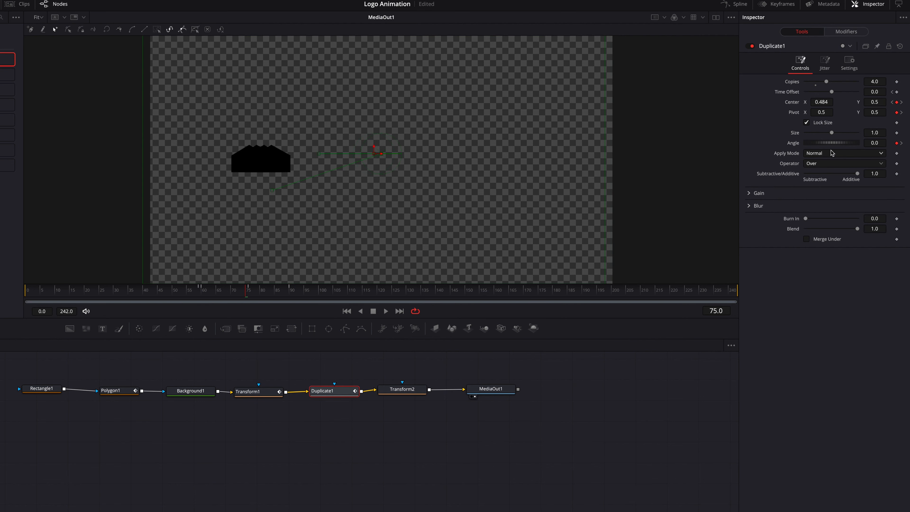
click(249, 290)
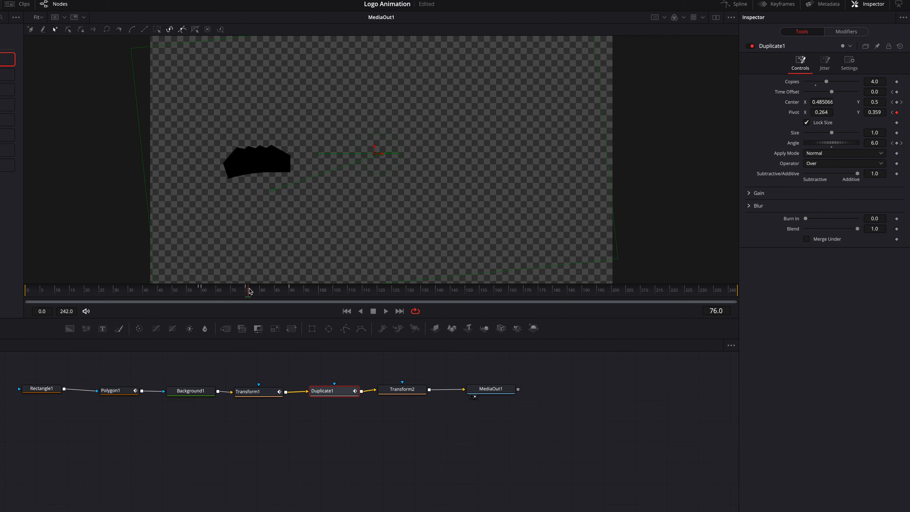
click(831, 111)
click(396, 390)
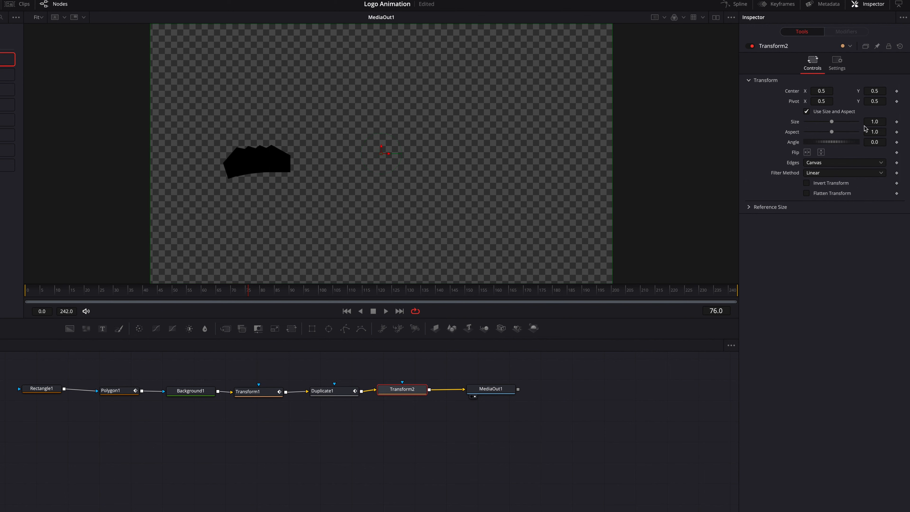
text(0.264)
key(Return)
Copy Duplicate1's Pivot Y value of 0.359 into Transform2's Pivot Y
click(331, 393)
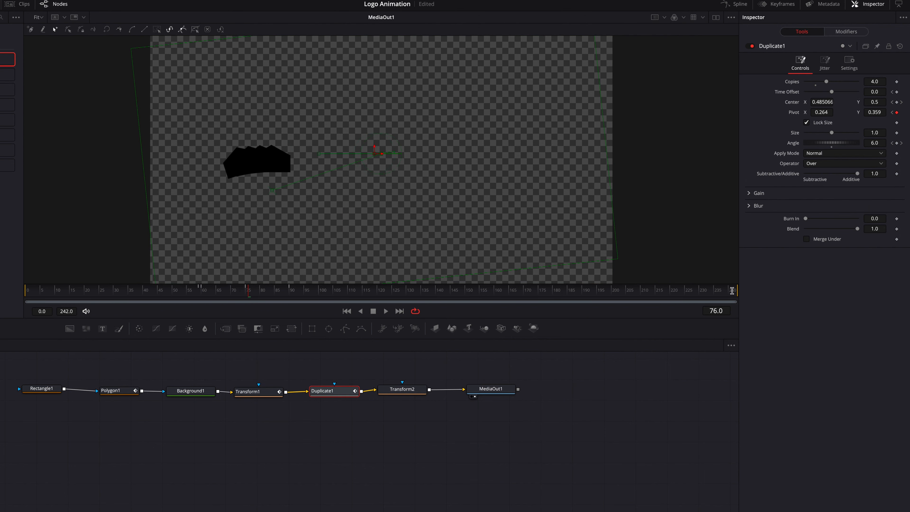
click(878, 113)
key(ctrl+c)
click(399, 390)
click(873, 101)
key(ctrl+v)
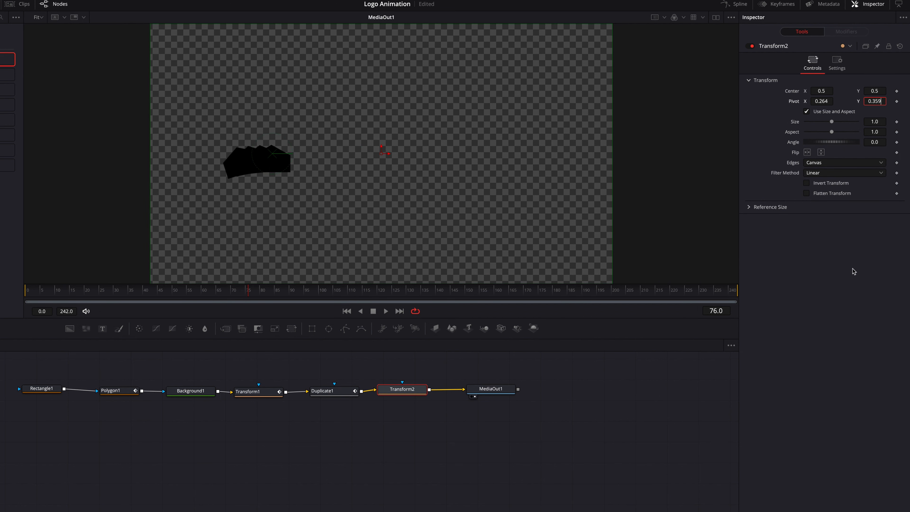
key(Return)
Keyframe Transform2's Angle at 0.0 at frame 75 and set it to 193.9 at frame 95
click(246, 292)
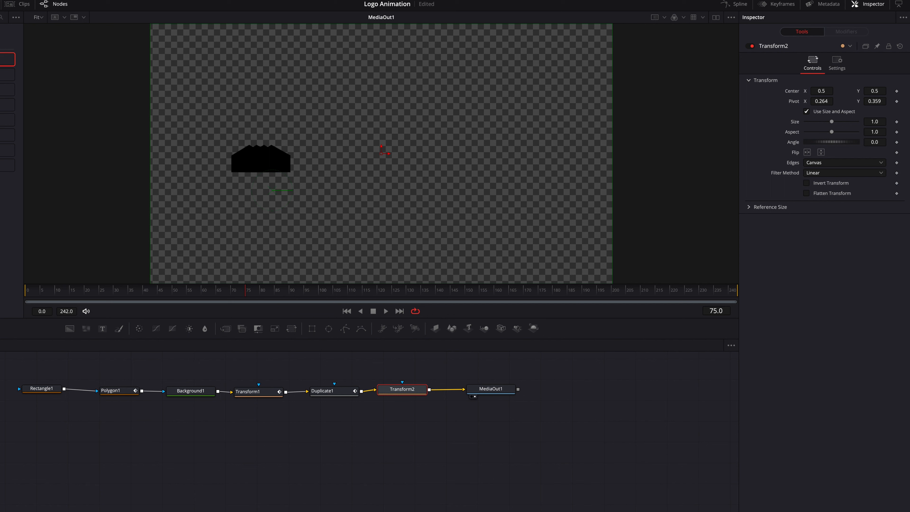
click(897, 142)
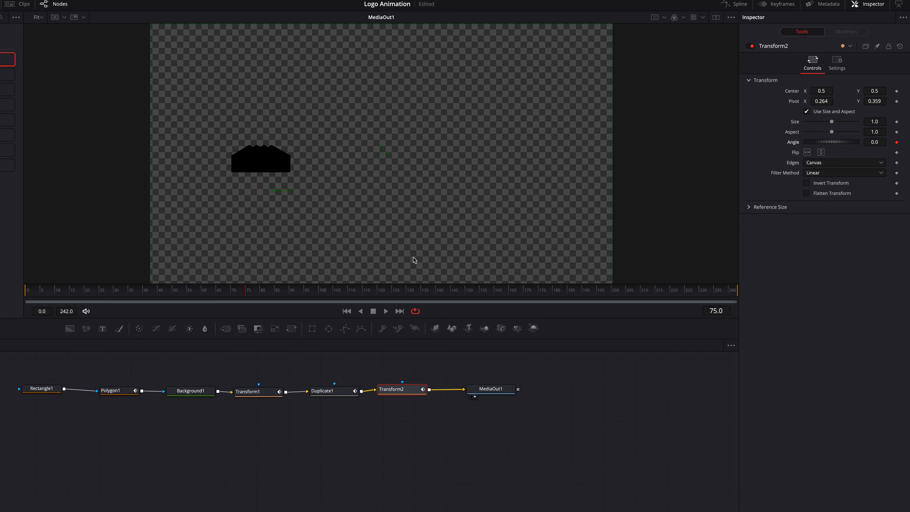
click(268, 291)
drag(269, 293, 306, 295)
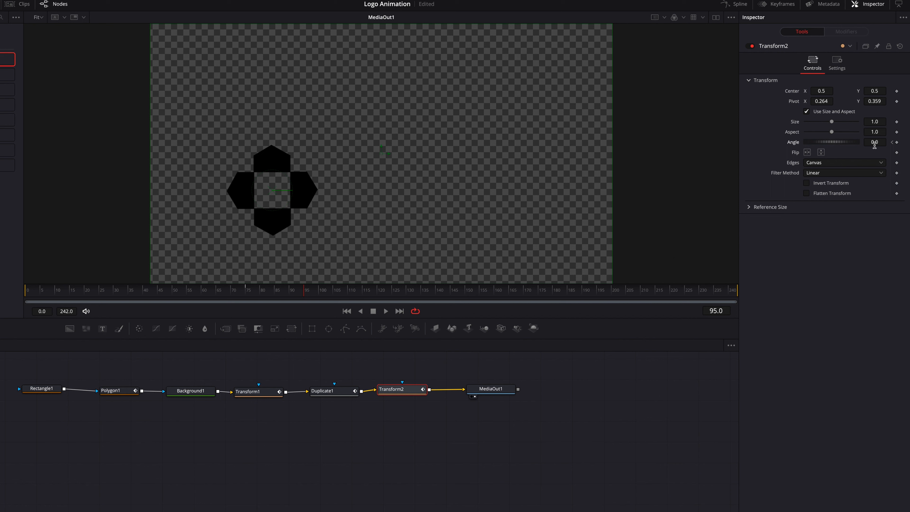
drag(874, 145, 909, 145)
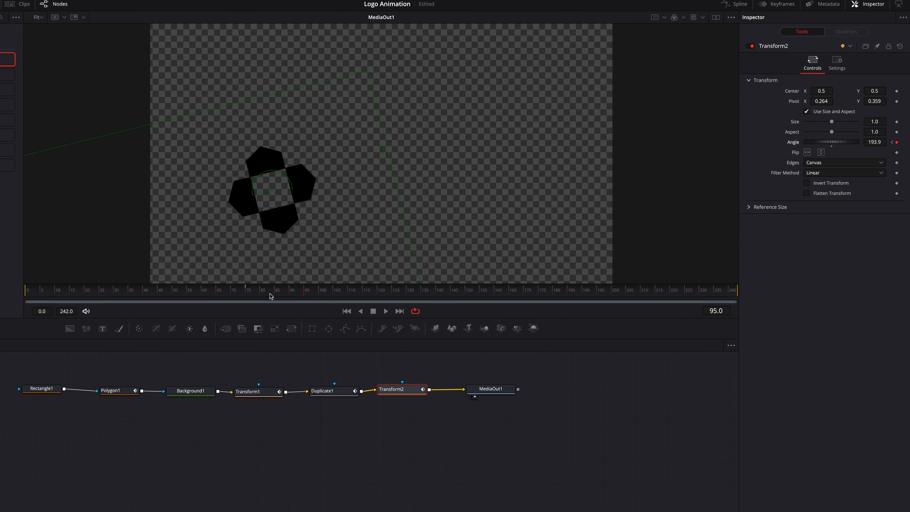
Play back the spin animation from just before frame 75 until it has finished
drag(271, 296, 247, 306)
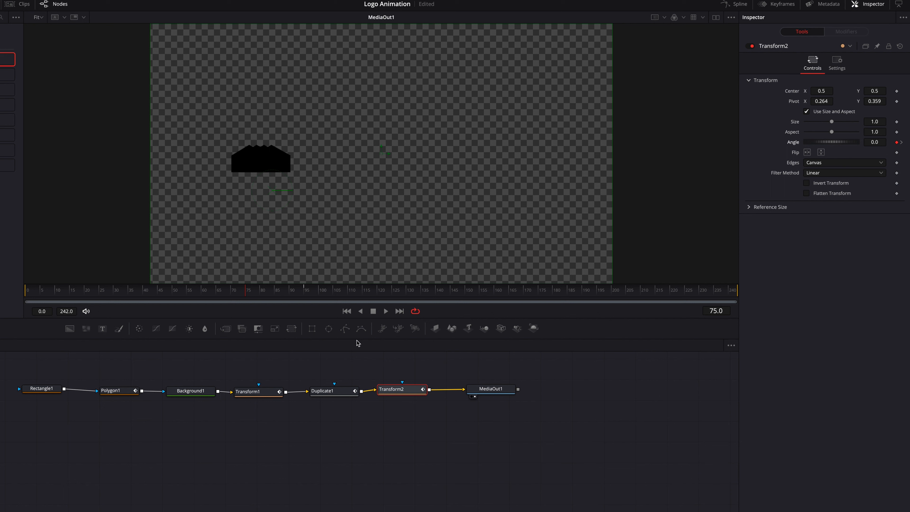
click(222, 295)
key(space)
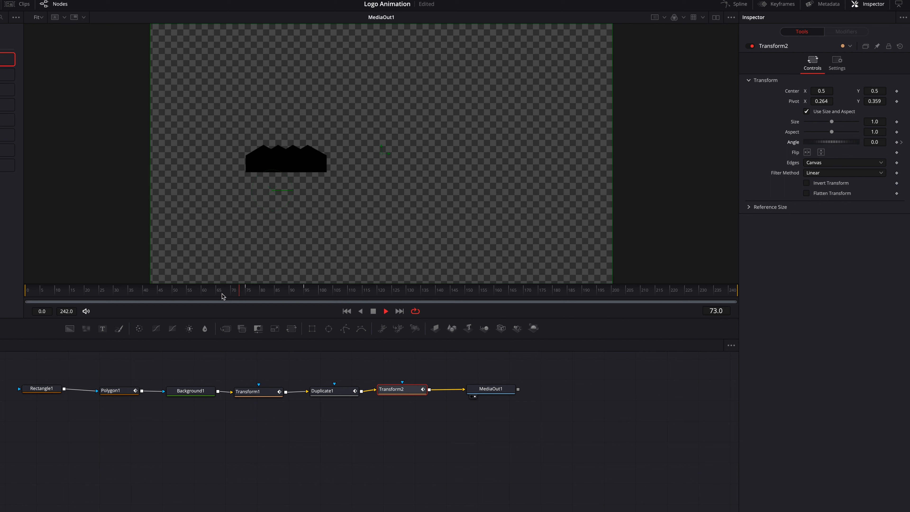
key(space)
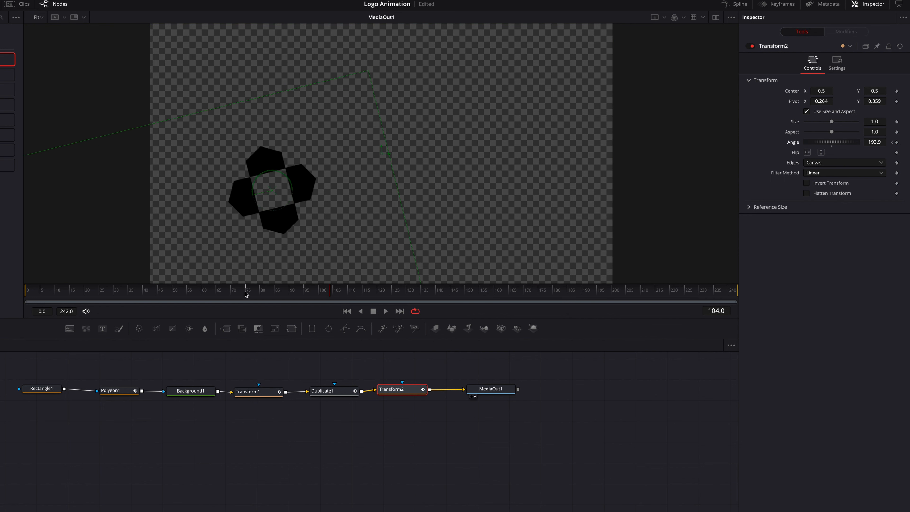
Keyframe Transform2's Center at 0.5, 0.5 at frame 75 and set its Center Y to 0.663 at frame 95
click(246, 293)
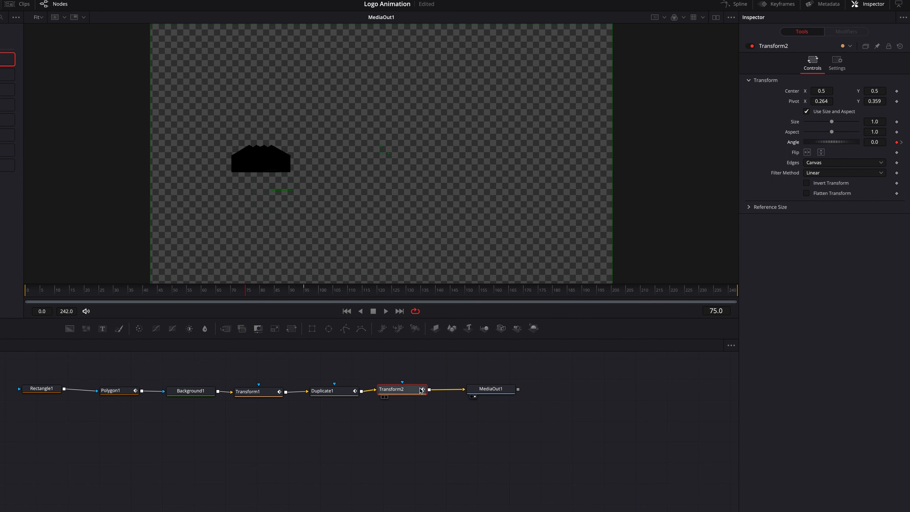
drag(421, 390, 422, 392)
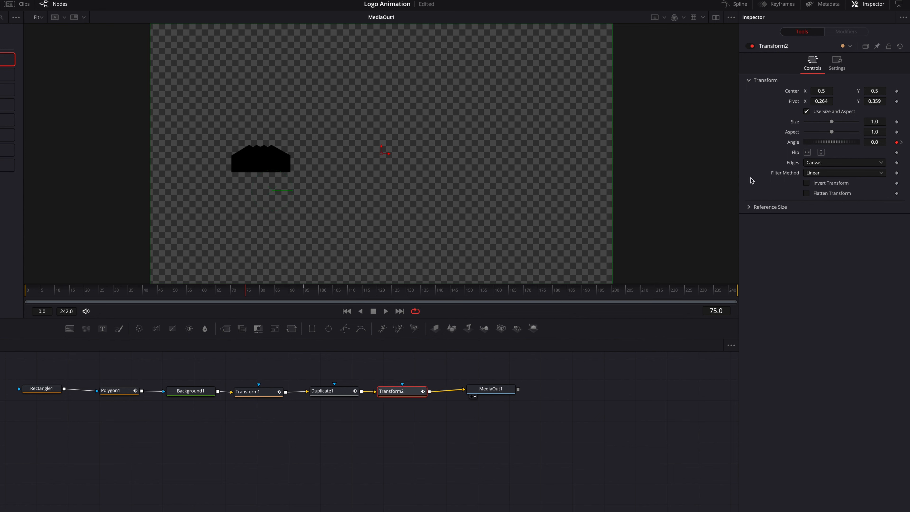
click(896, 91)
drag(263, 293, 307, 295)
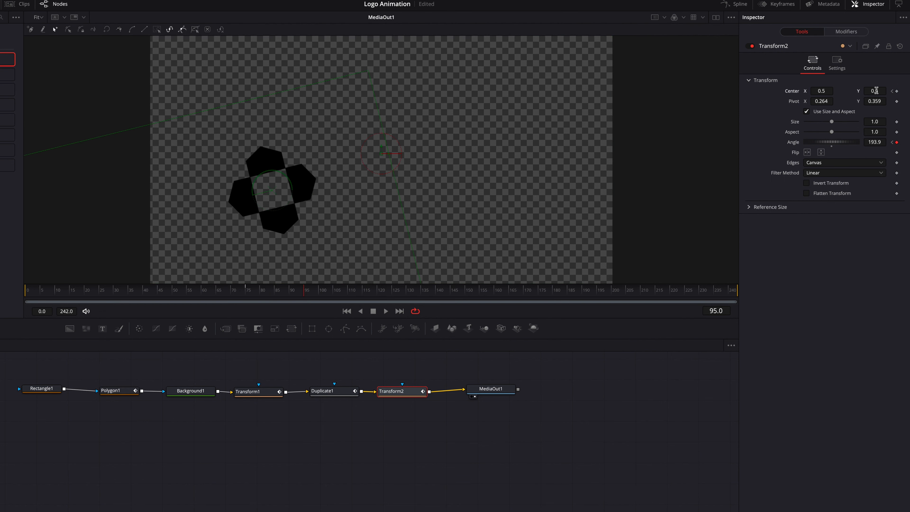
scroll(527, 212, down, 2)
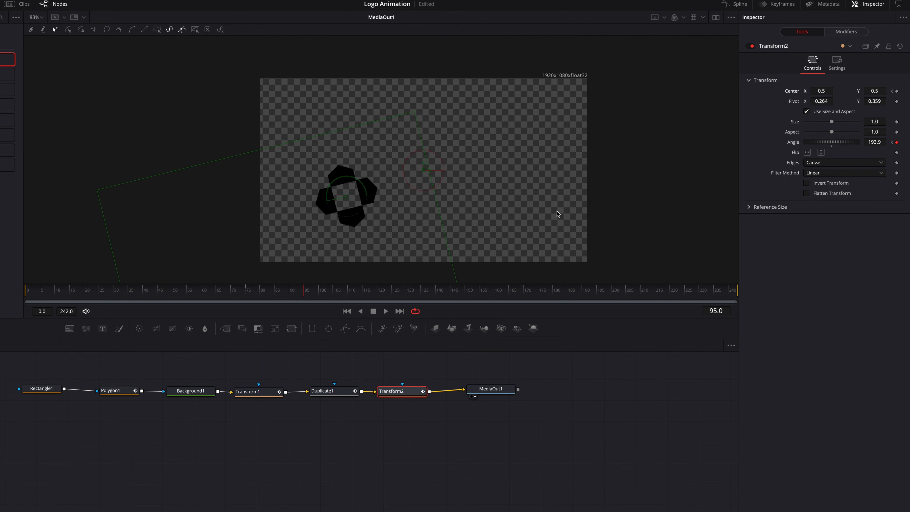
drag(873, 90, 885, 90)
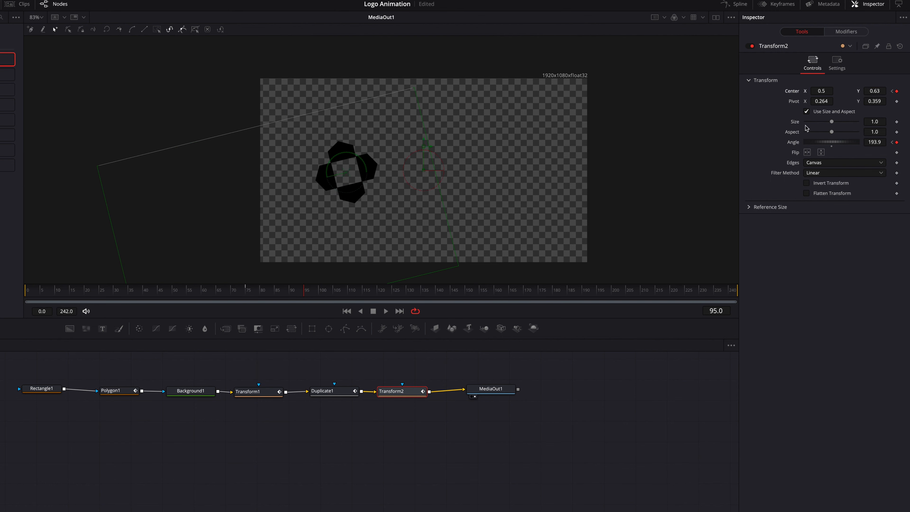
click(249, 296)
drag(249, 295, 306, 308)
drag(877, 89, 882, 90)
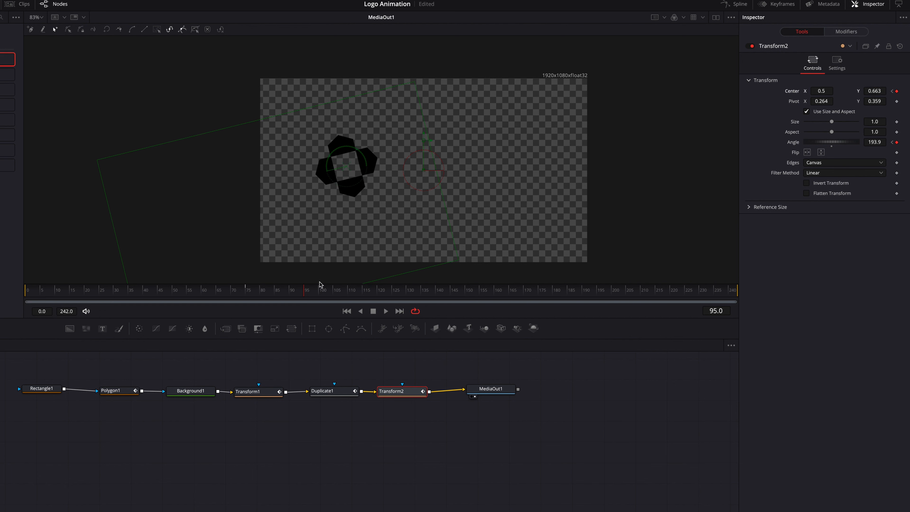
Play back the combined upward move and spin from frame 75
click(245, 290)
key(space)
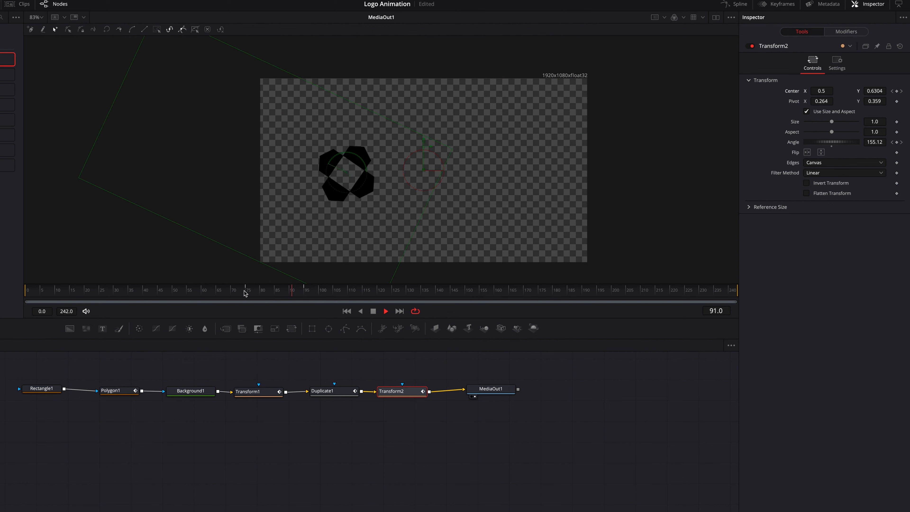
key(space)
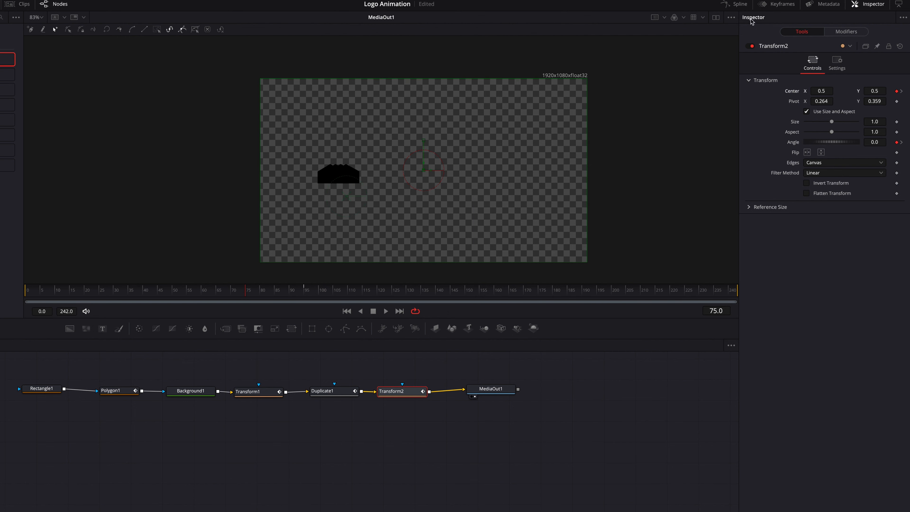
In the Spline editor, isolate Transform2's Center Displacement curve, smooth its keyframes at frames 75 and 95, and play the motion
click(743, 7)
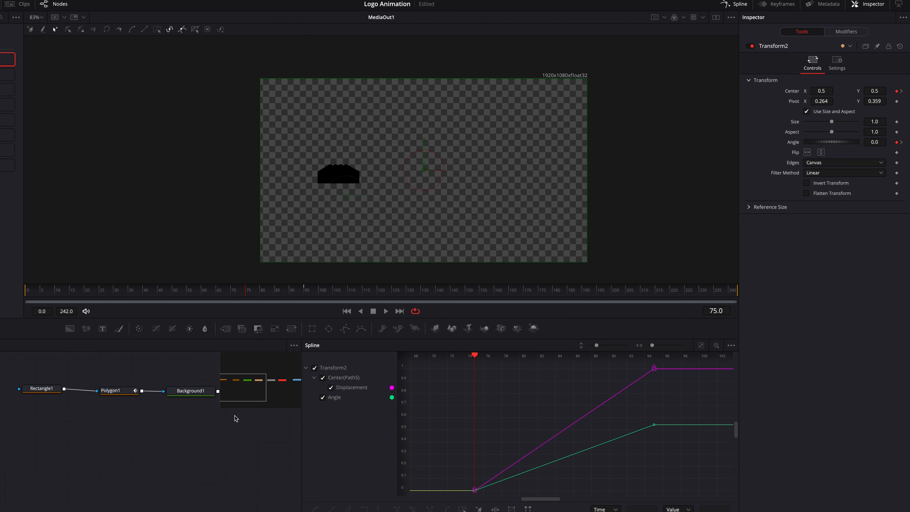
click(322, 397)
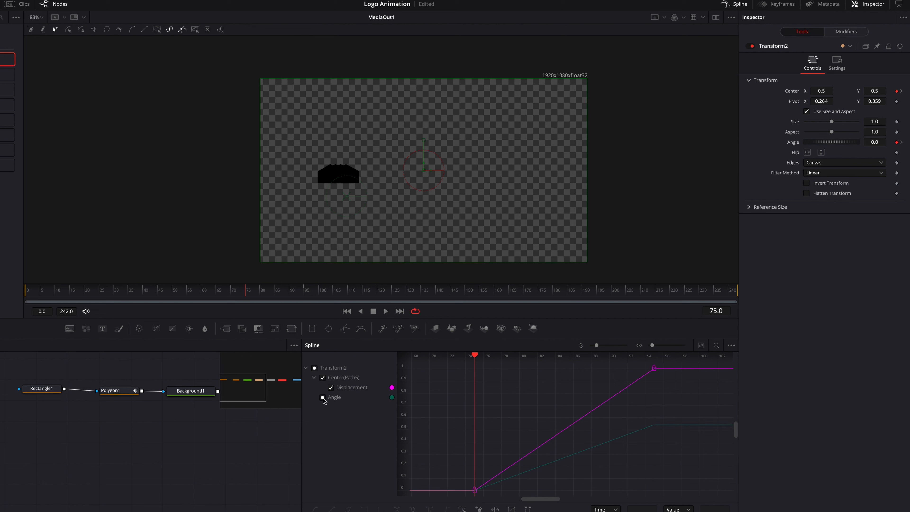
click(701, 345)
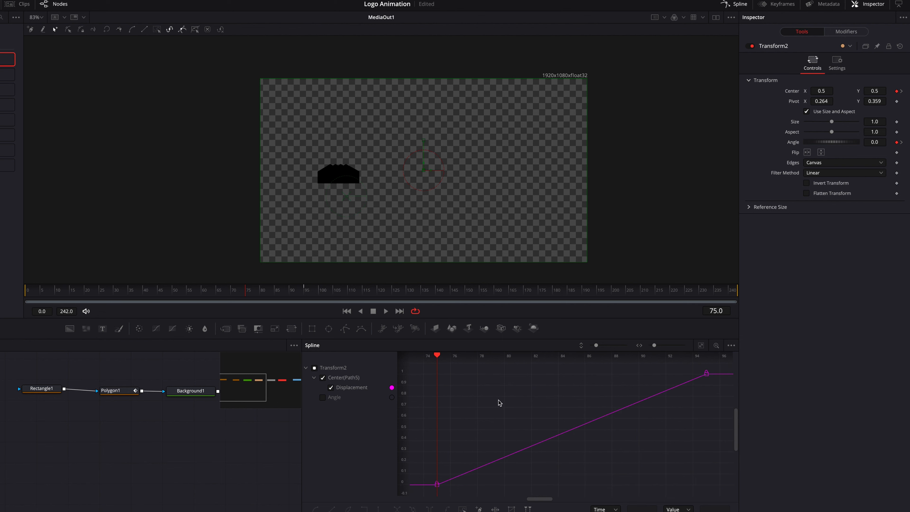
drag(423, 363, 720, 493)
key(shift+s)
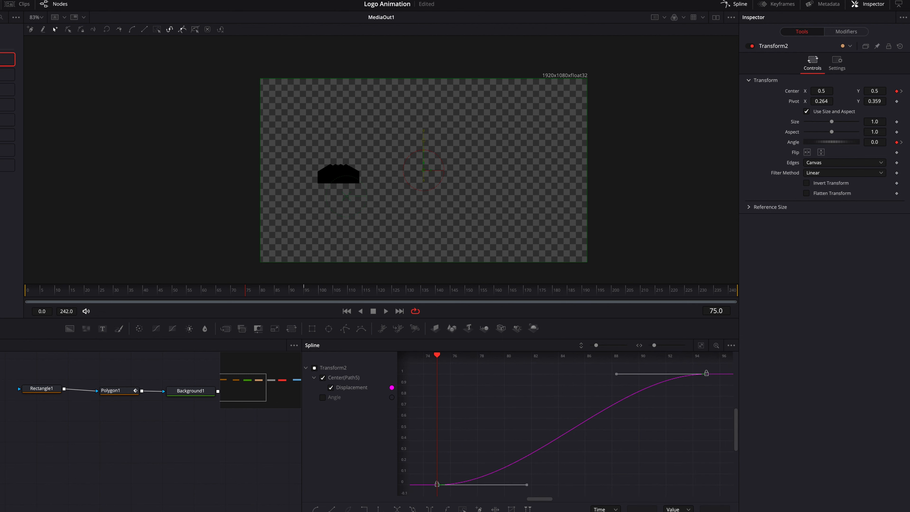
key(space)
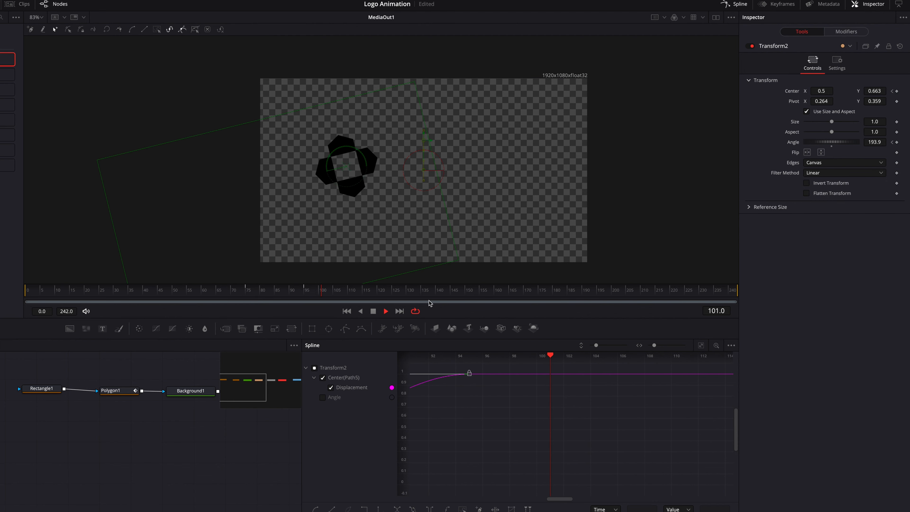
Raise the incoming handle of the frame 95 Displacement keyframe to about 1.4 for an overshoot, review the motion, and close the Spline editor
drag(468, 434, 592, 442)
drag(533, 407, 523, 372)
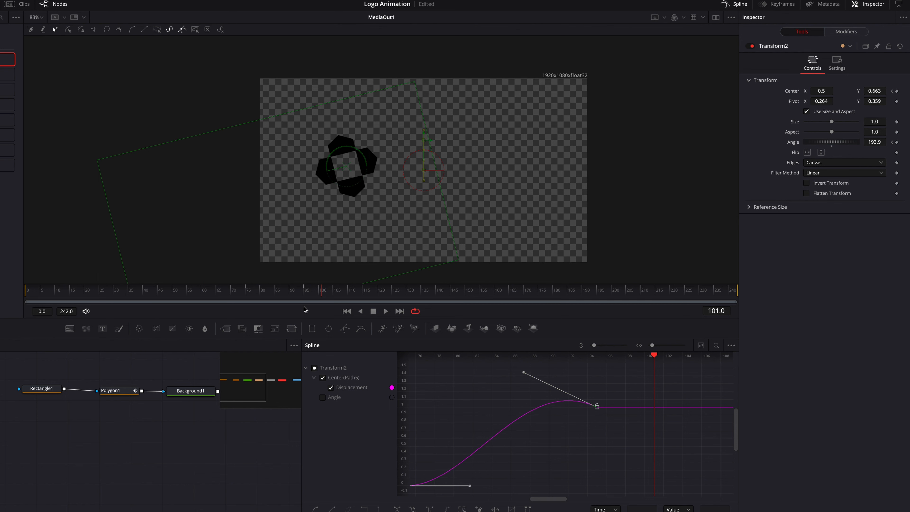
click(263, 294)
key(space)
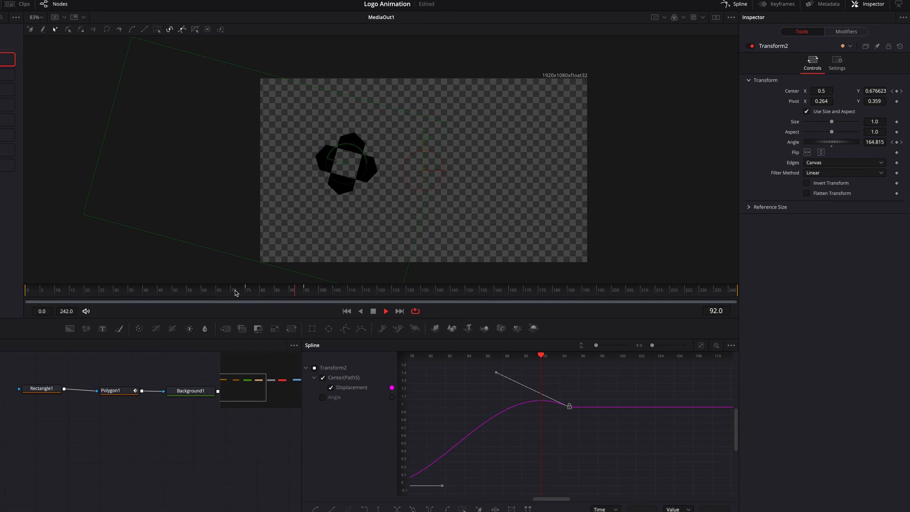
key(space)
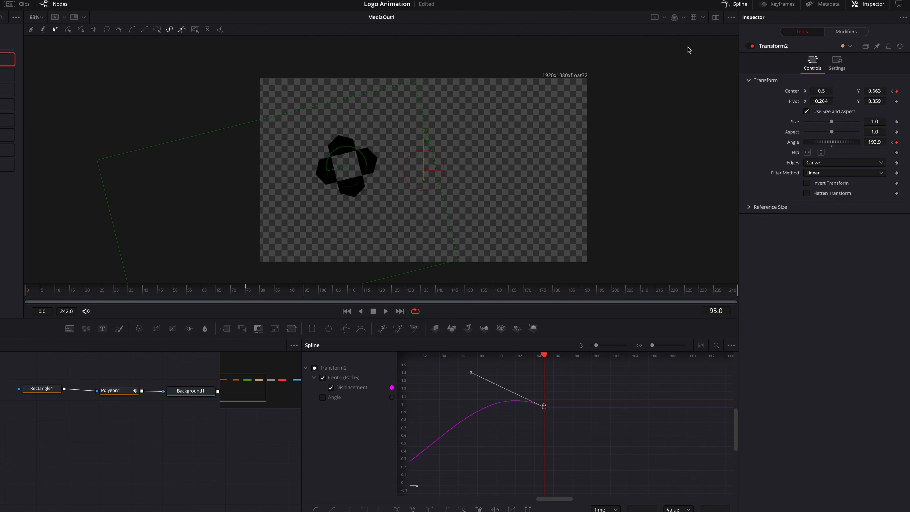
click(729, 6)
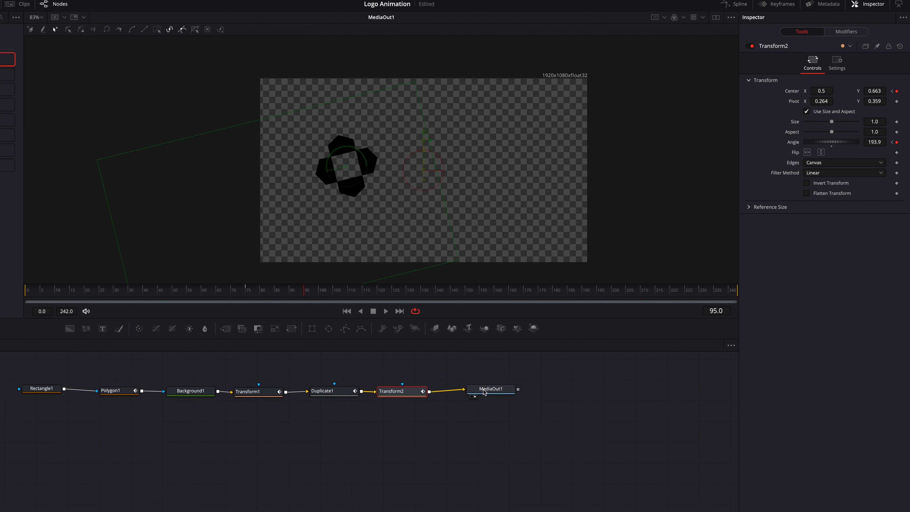
Move MediaOut1 farther from Transform2 to widen the gap in the node graph, and play the animation
drag(488, 390, 529, 395)
click(416, 423)
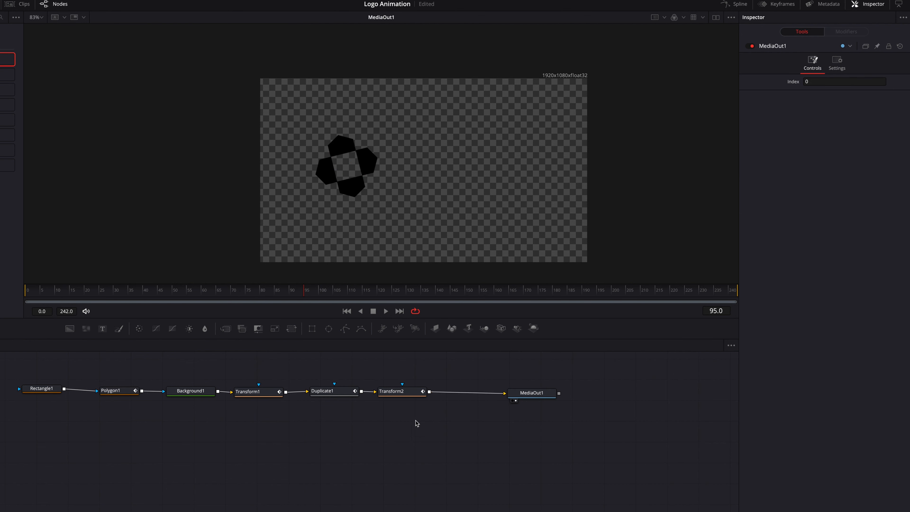
key(space)
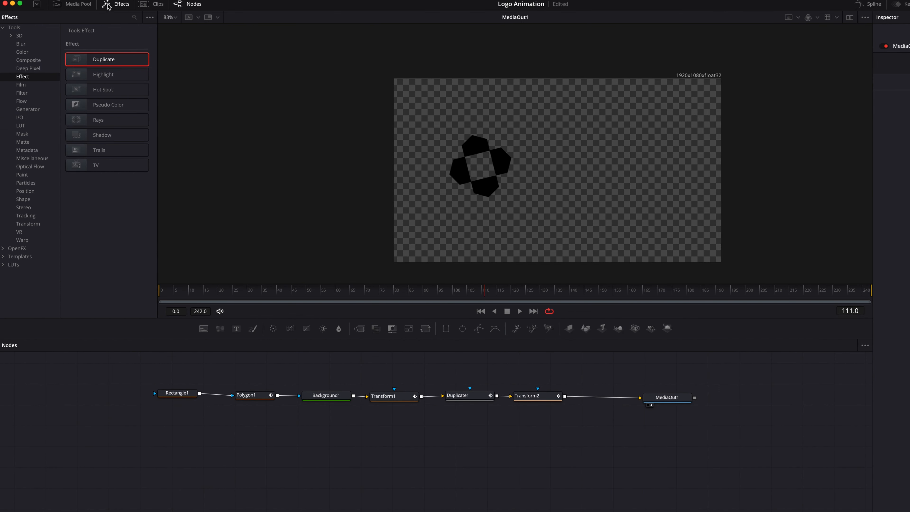
Add Wayfair Clip.mp4 to the node graph as a reference and show it in a second viewer at frame 32
click(79, 6)
drag(111, 41, 320, 365)
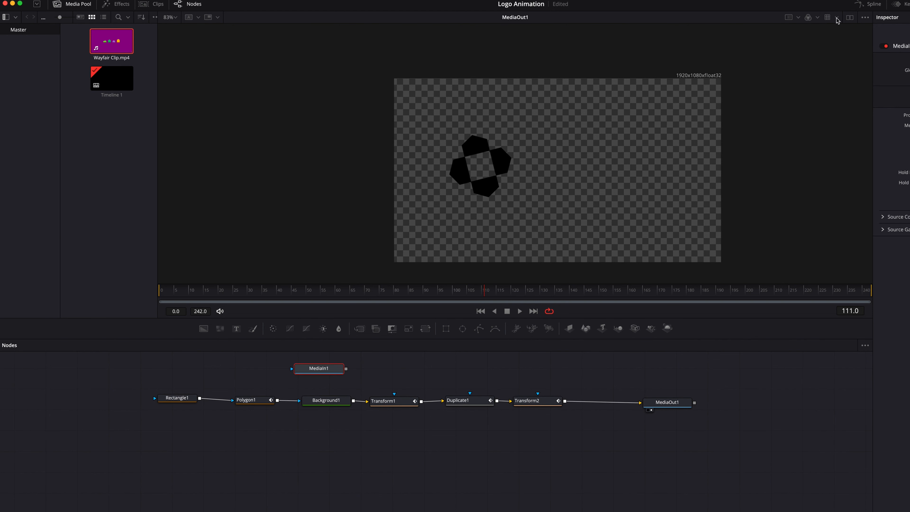
click(849, 17)
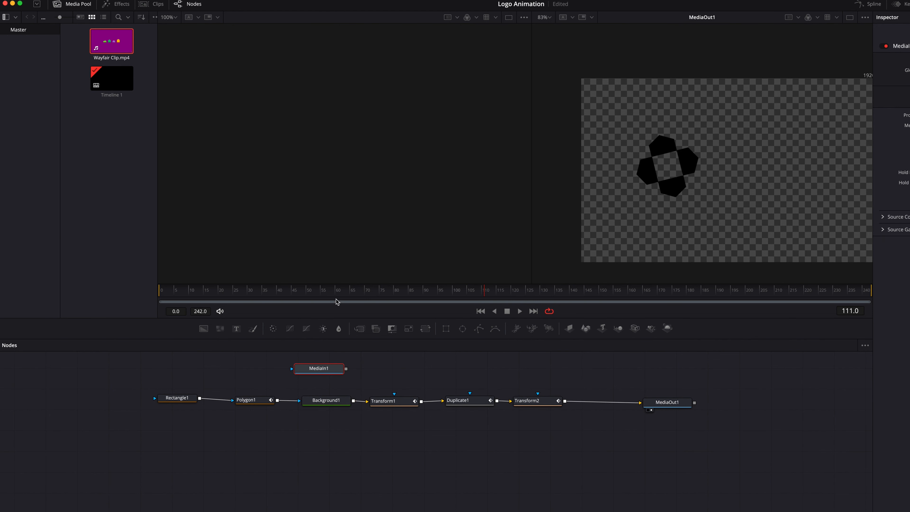
click(320, 290)
drag(336, 372, 336, 371)
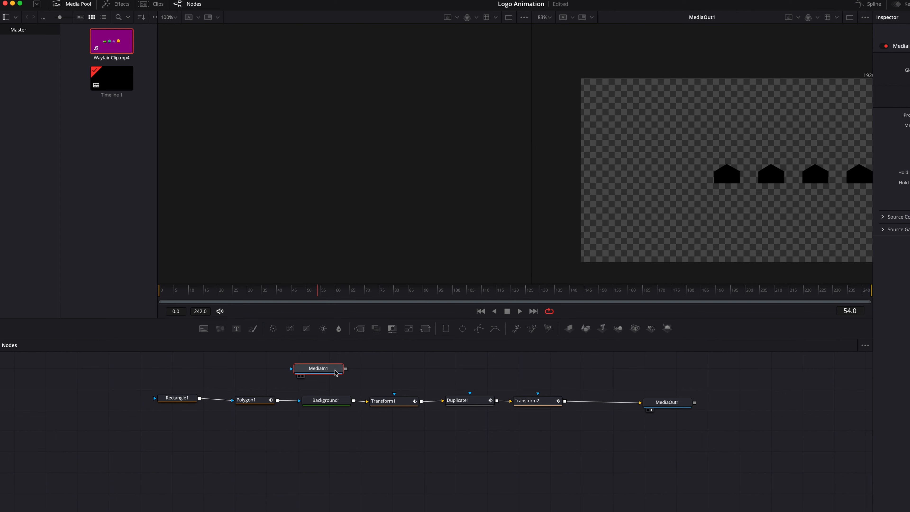
key(1)
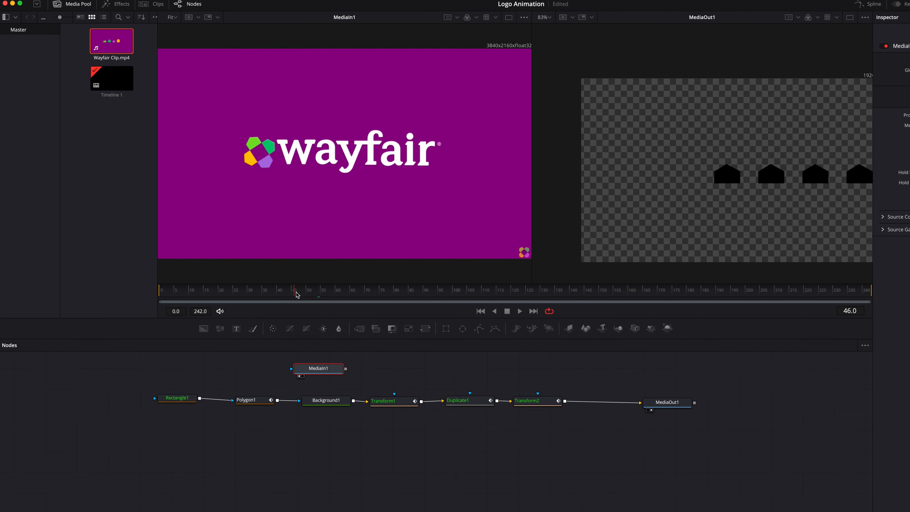
click(254, 292)
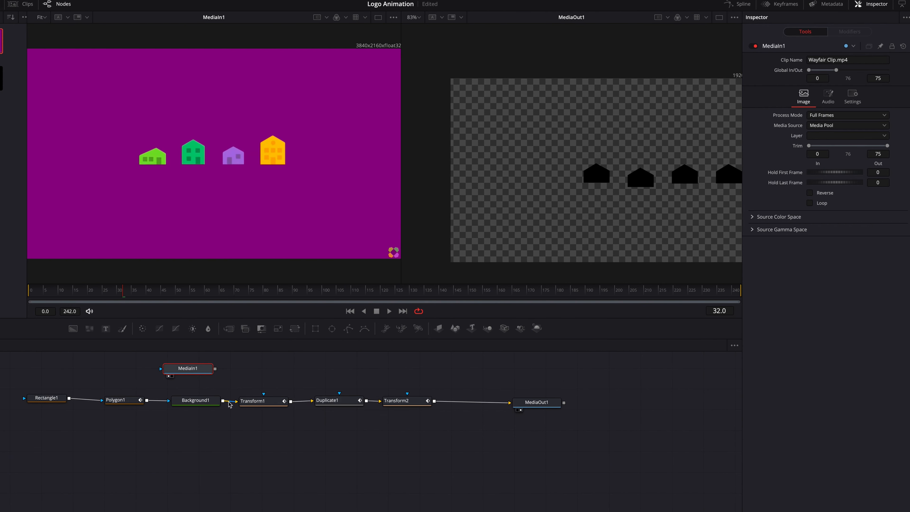
Set Background1's color to the light green sampled from the first house in the reference clip
click(195, 400)
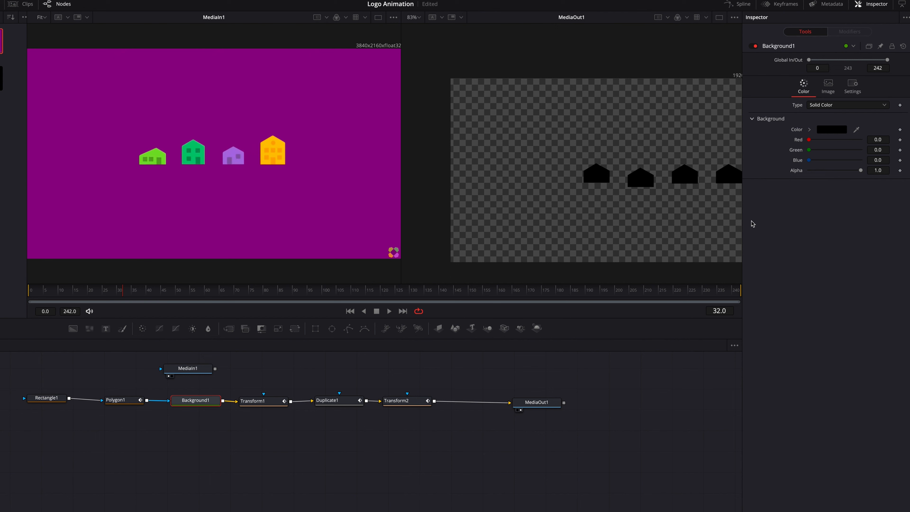
drag(857, 131, 160, 150)
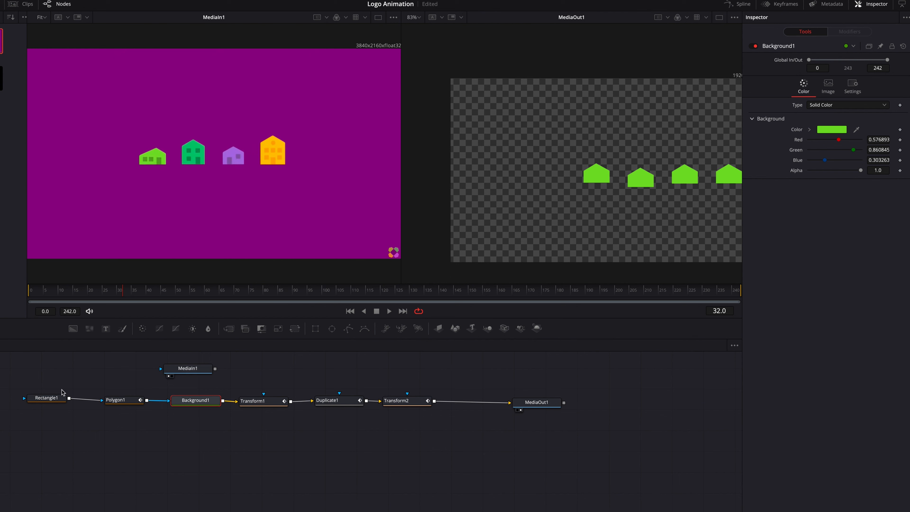
Duplicate the node chain from Rectangle1 through Transform2 as a second row and merge it with the original before MediaOut1
drag(48, 397, 131, 400)
drag(63, 383, 407, 417)
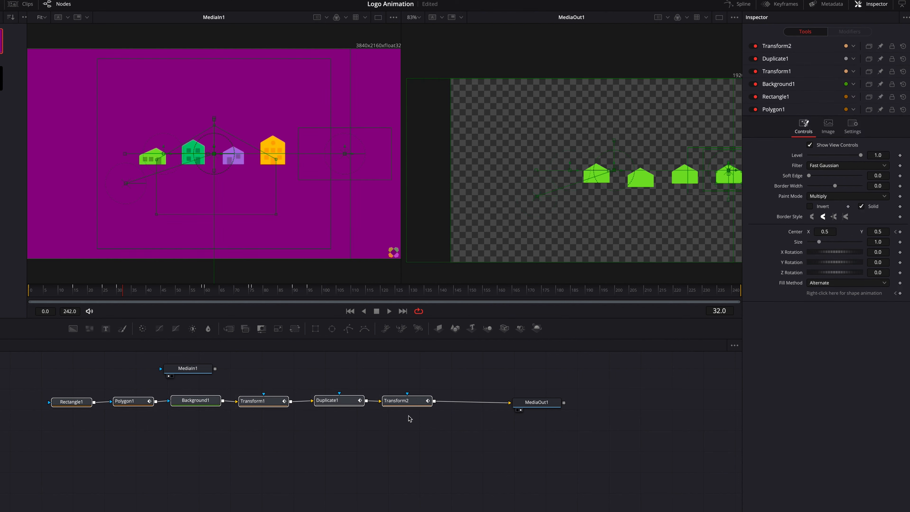
key(ctrl+c)
key(ctrl+v)
drag(631, 479, 433, 389)
drag(532, 396, 556, 413)
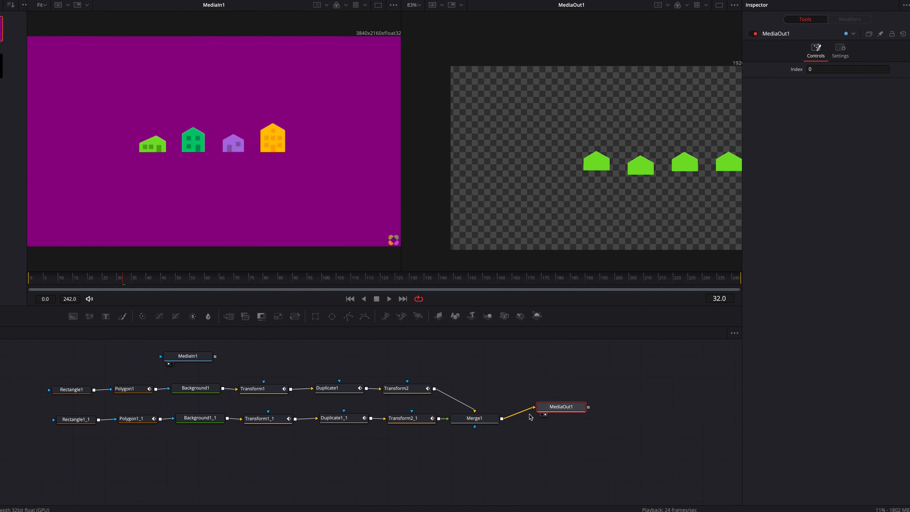
Set the number of copies in Duplicate1_1 to 3
click(345, 419)
click(886, 69)
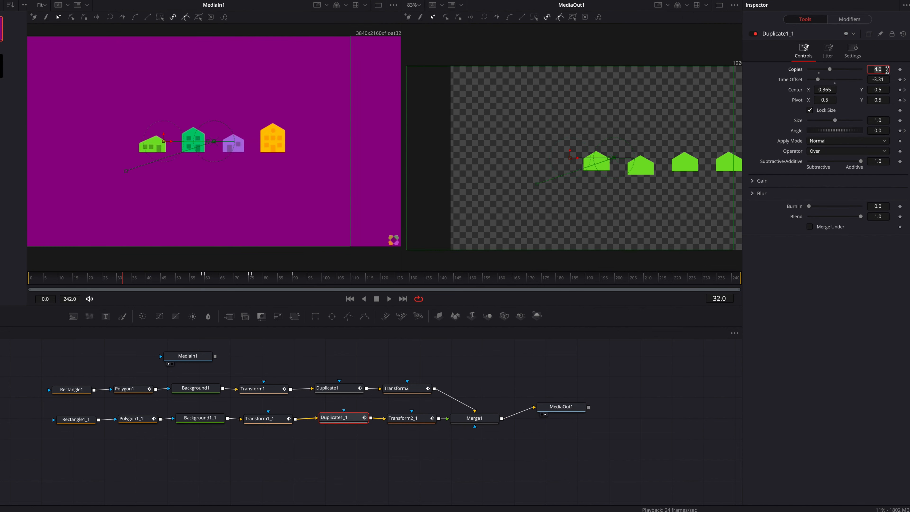
text(3)
key(Return)
Set Background1_1's color to the darker green sampled from the second house in the reference clip
click(211, 423)
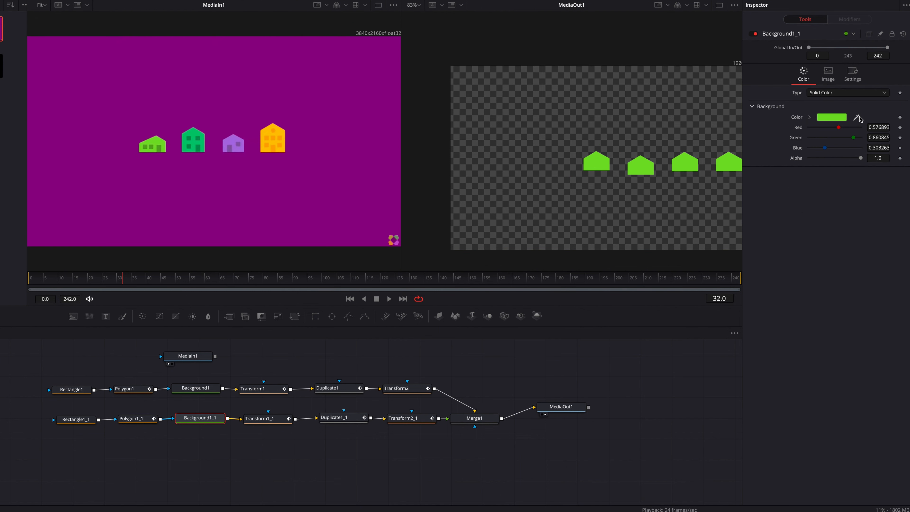
drag(859, 118, 194, 129)
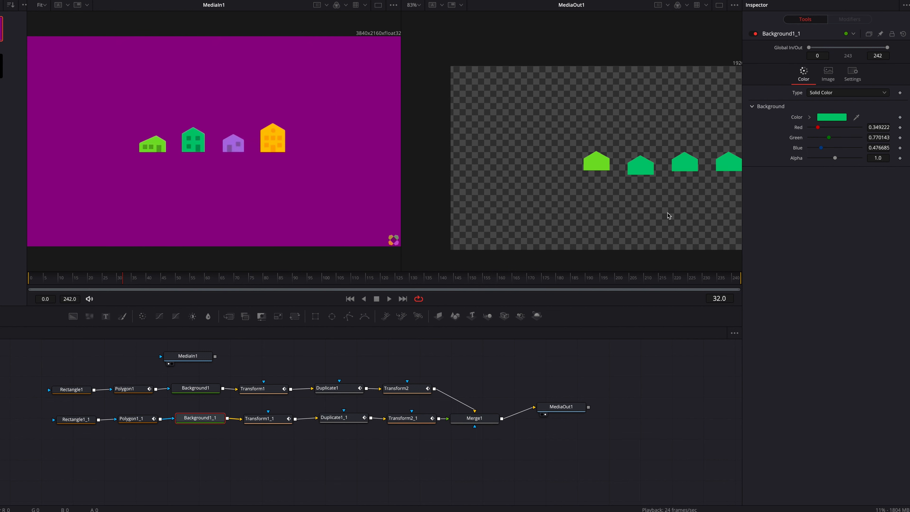
drag(668, 215, 629, 218)
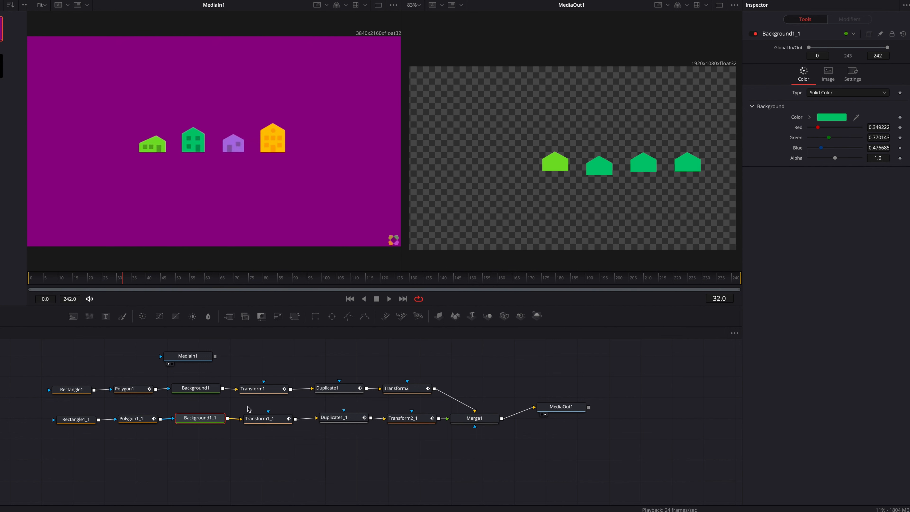
Duplicate the node chain from Rectangle1_1 through Transform2_1 as a third row and merge it with Merge1's output before MediaOut1
drag(80, 410, 398, 432)
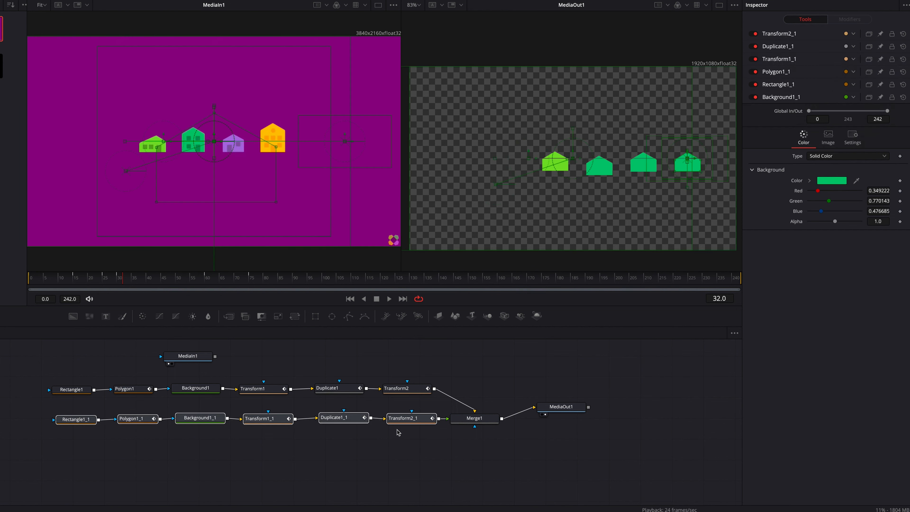
click(396, 448)
key(ctrl+v)
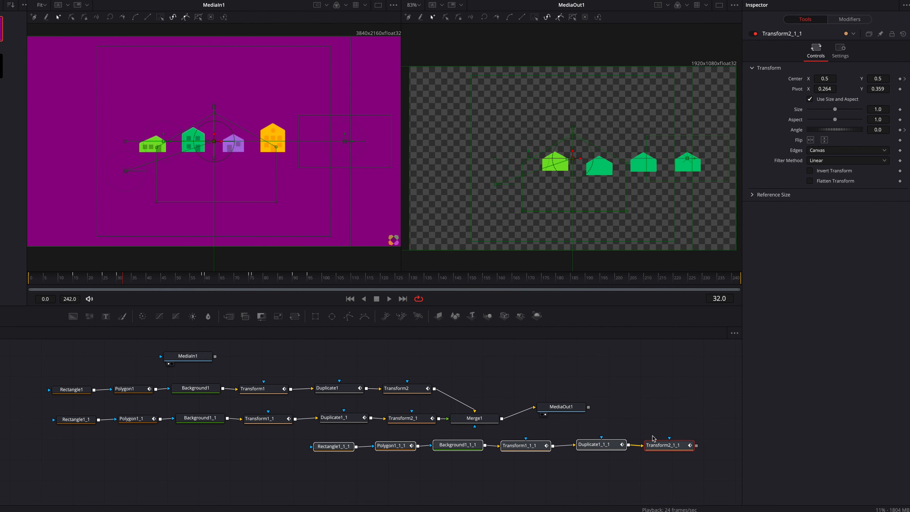
drag(652, 444, 503, 421)
click(529, 440)
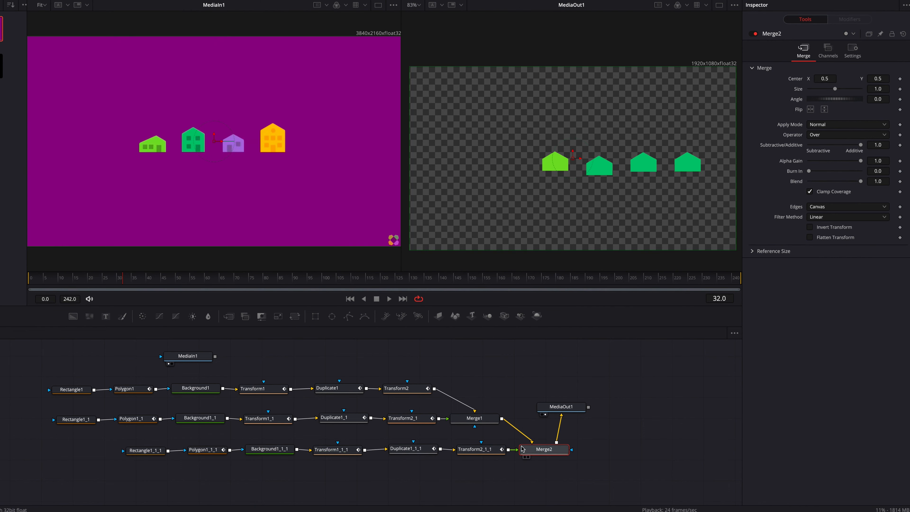
Set the copies in Duplicate1_1_1 to 2 and Background1_1_1's color to the purple sampled from the third house in the reference clip
click(420, 452)
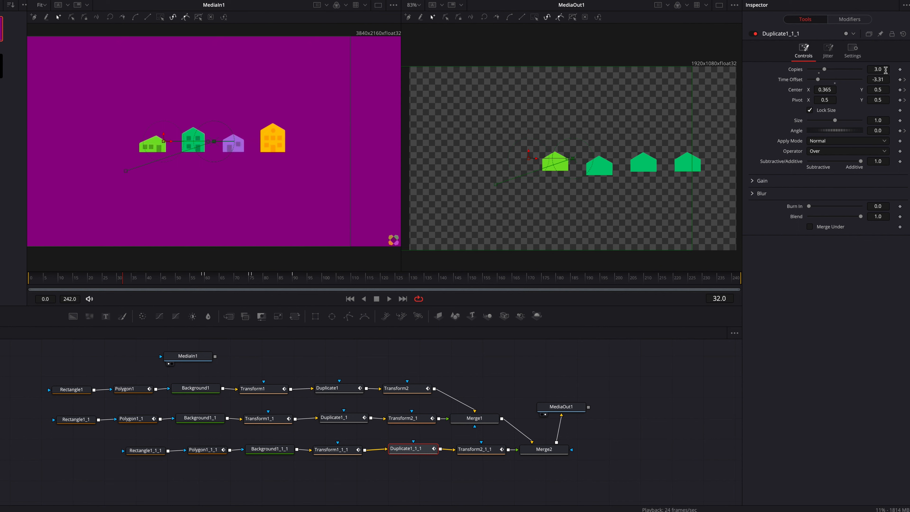
double_click(877, 69)
text(2)
key(Return)
click(286, 450)
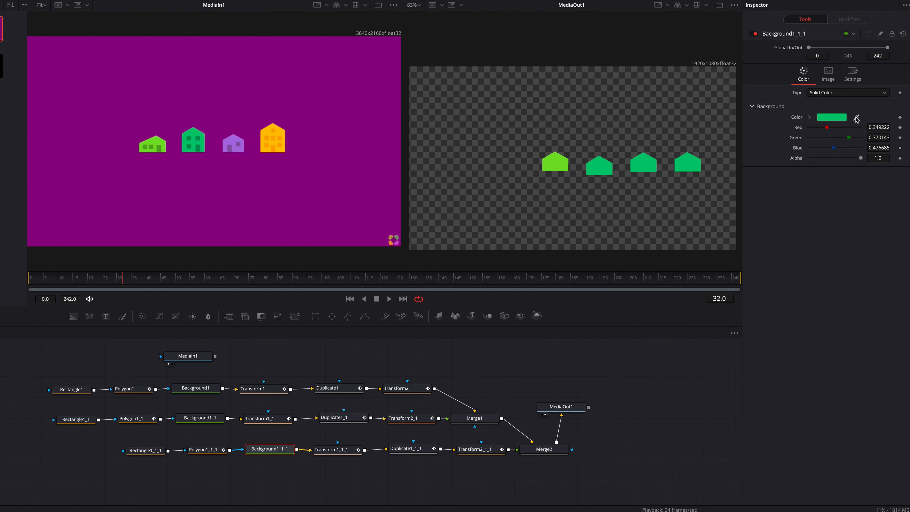
drag(856, 120, 230, 137)
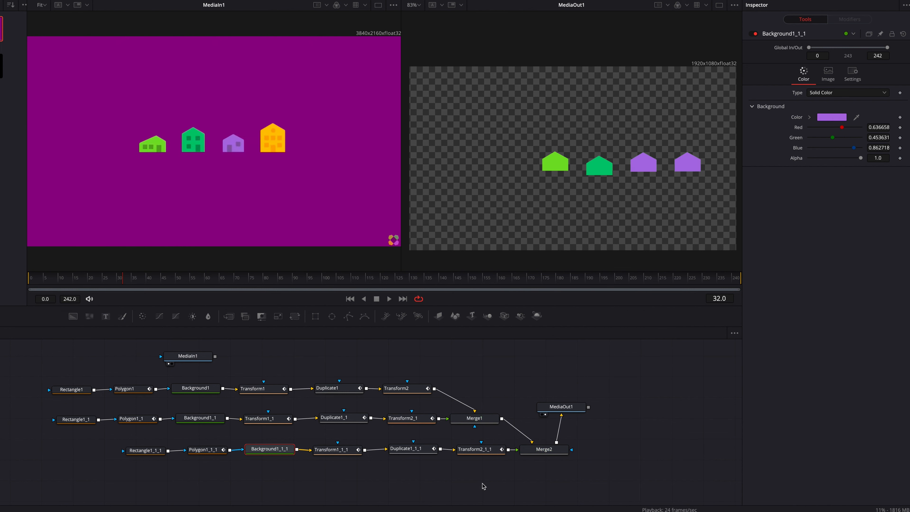
Duplicate the third node row as a fourth row and merge it with Merge2's output before MediaOut1
drag(153, 445, 473, 473)
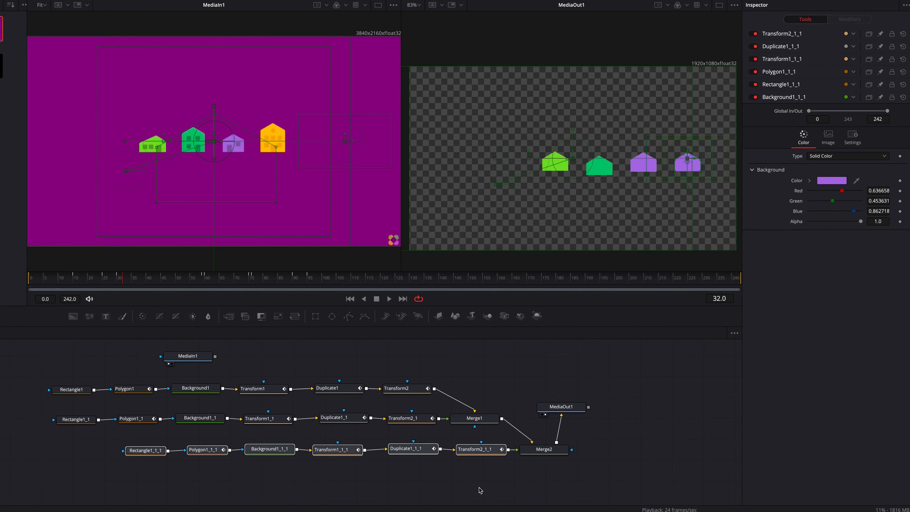
key(ctrl+v)
drag(701, 480, 431, 477)
drag(469, 407, 604, 432)
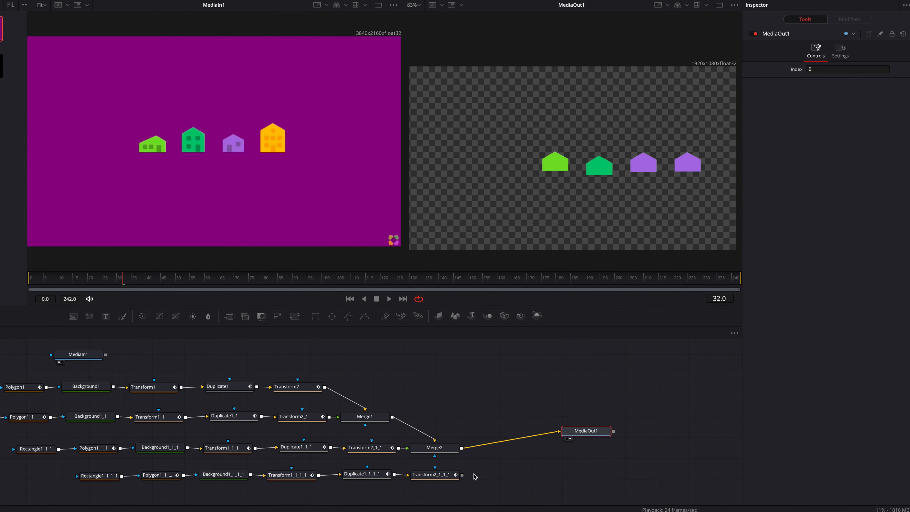
drag(462, 475, 462, 447)
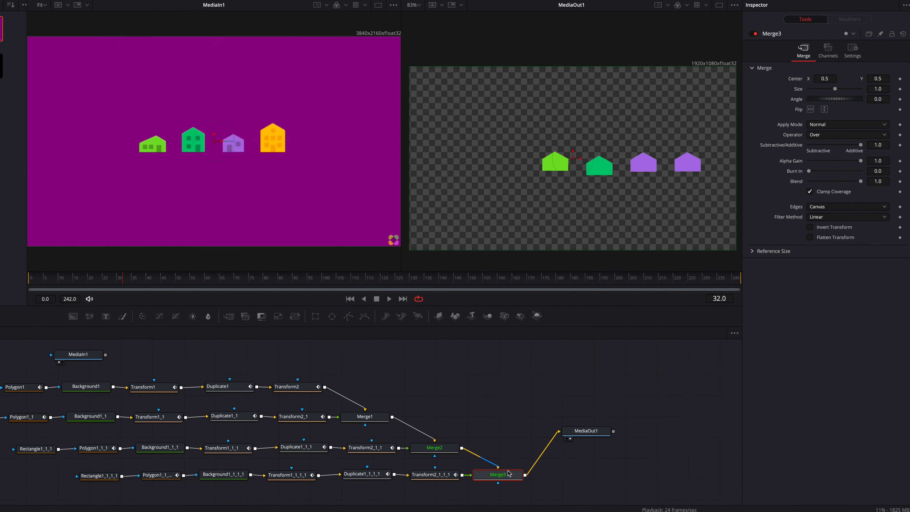
Set the copies in Duplicate1_1_1_1 to 1 and Background1_1_1_1's color to the yellow-orange sampled from the fourth house in the reference clip
click(365, 476)
click(882, 69)
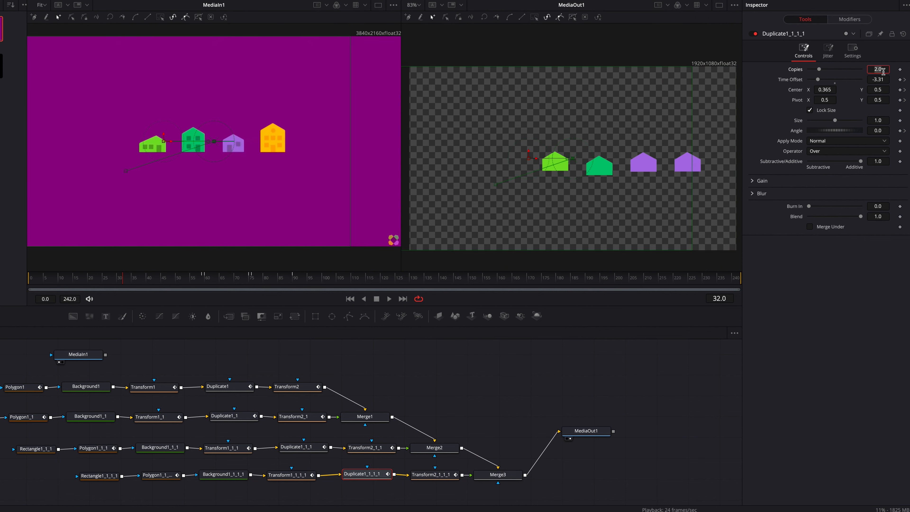
text(1)
key(Return)
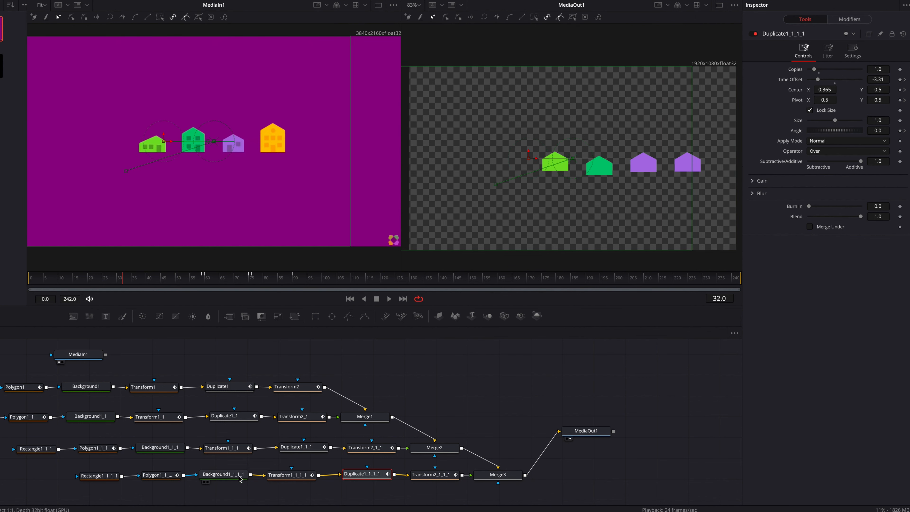
click(245, 473)
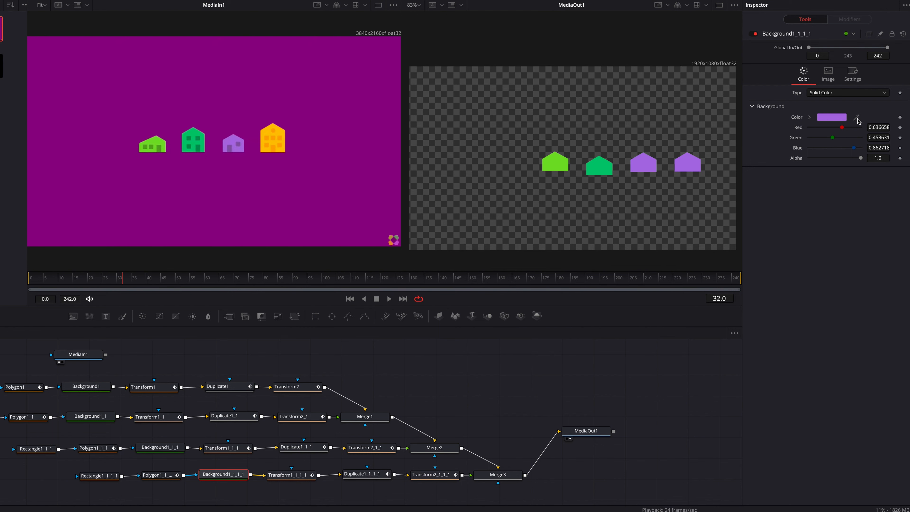
drag(857, 120, 281, 104)
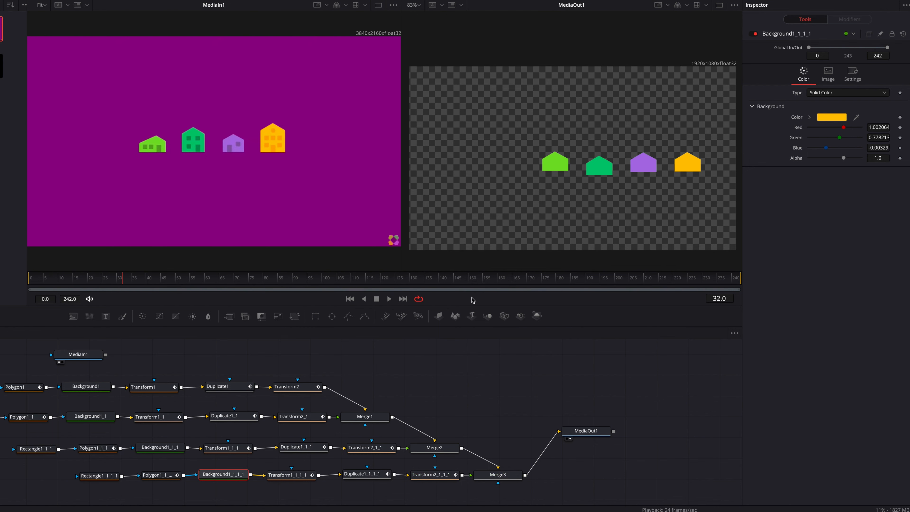
Switch to a single MediaOut1 viewer and preview the four-color house animation, ending at frame 77
click(719, 5)
key(space)
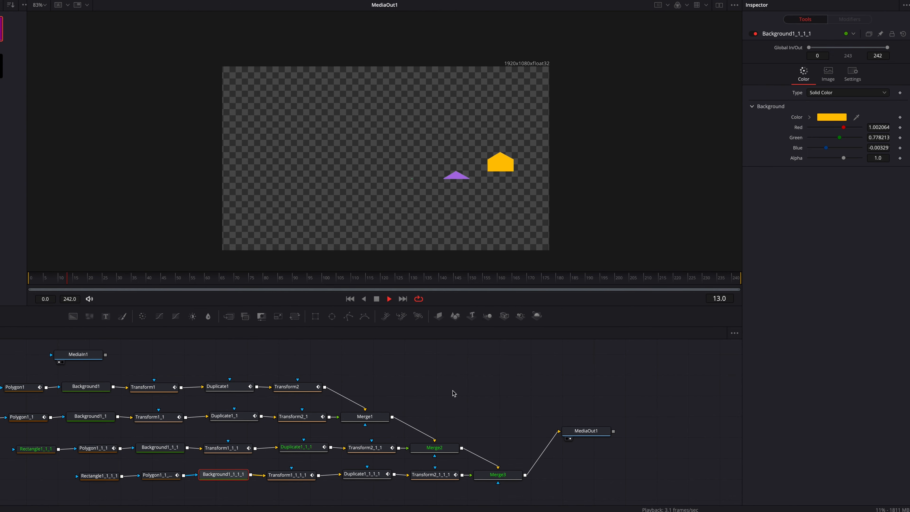
drag(119, 281, 311, 288)
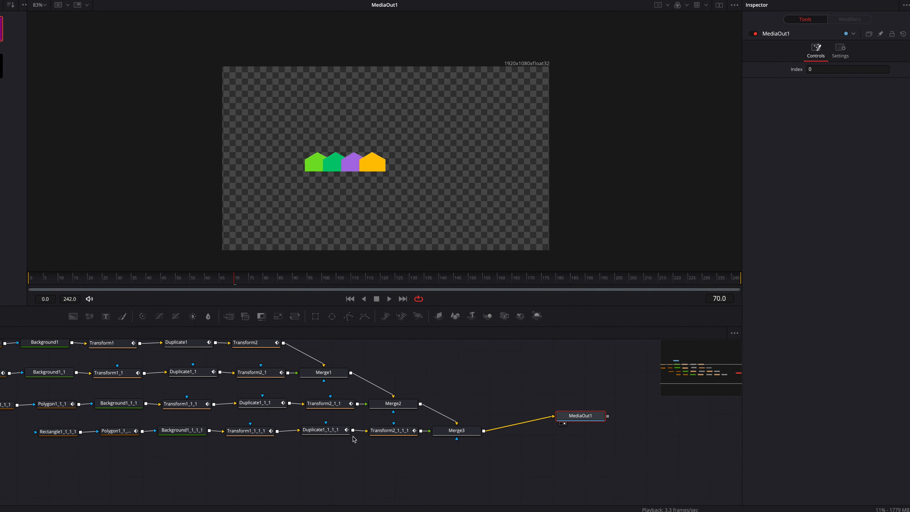
drag(237, 279, 255, 280)
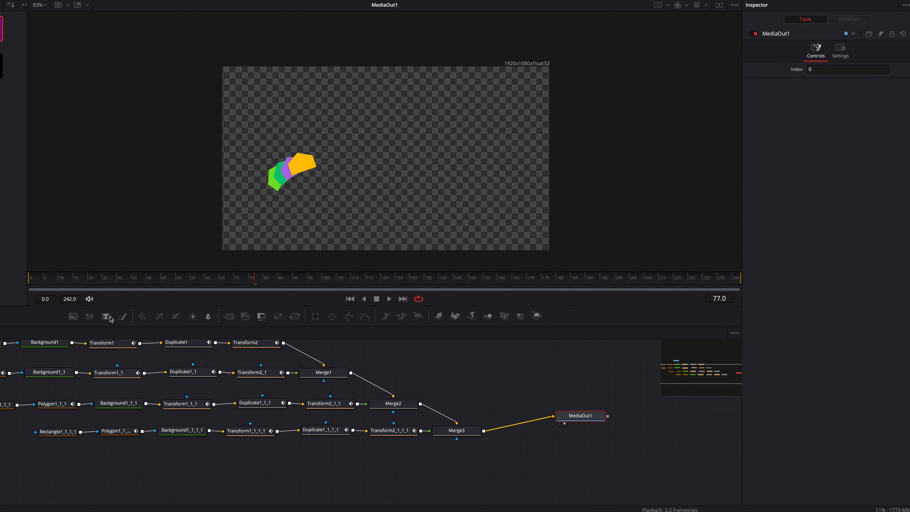
Add a text node reading "Wayfair" and merge it over Merge3's output before MediaOut1
drag(111, 319, 484, 431)
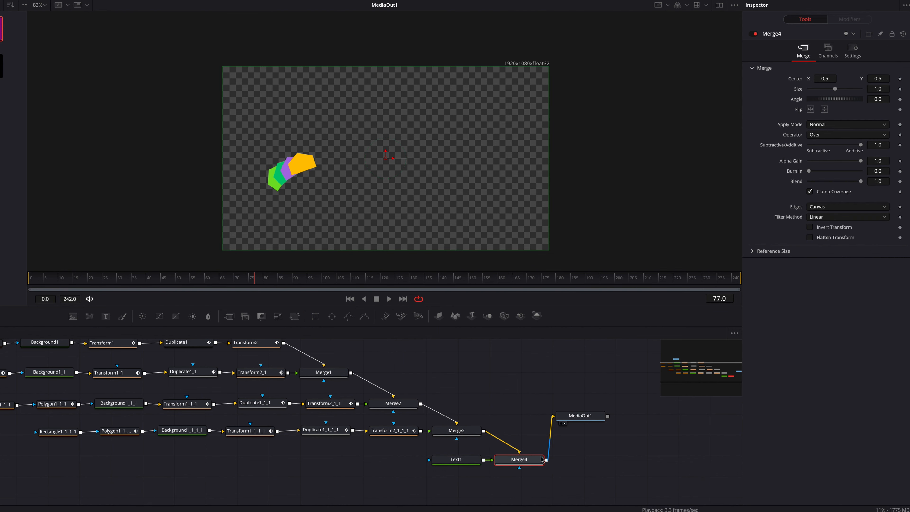
click(455, 463)
click(820, 106)
text(Way)
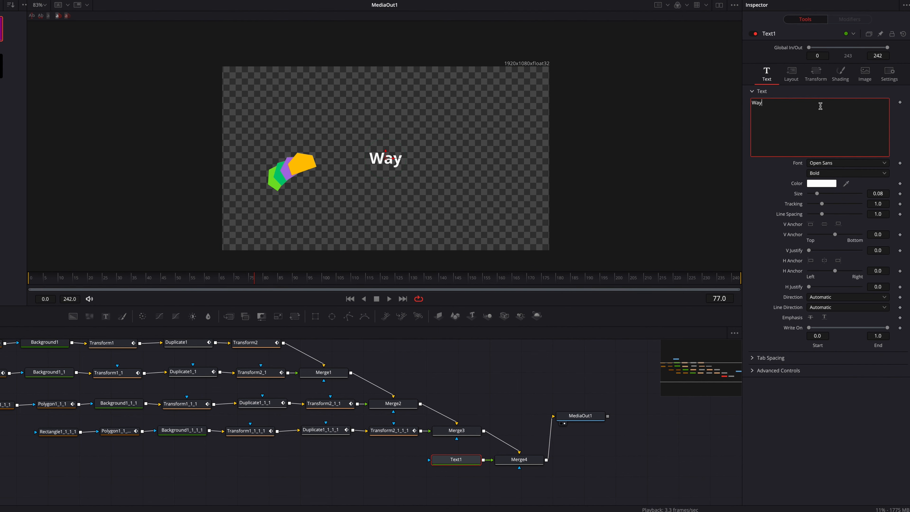
text(fair)
Set the Wayfair text's font to IBM Plex Serif and its size to about 0.157
click(852, 163)
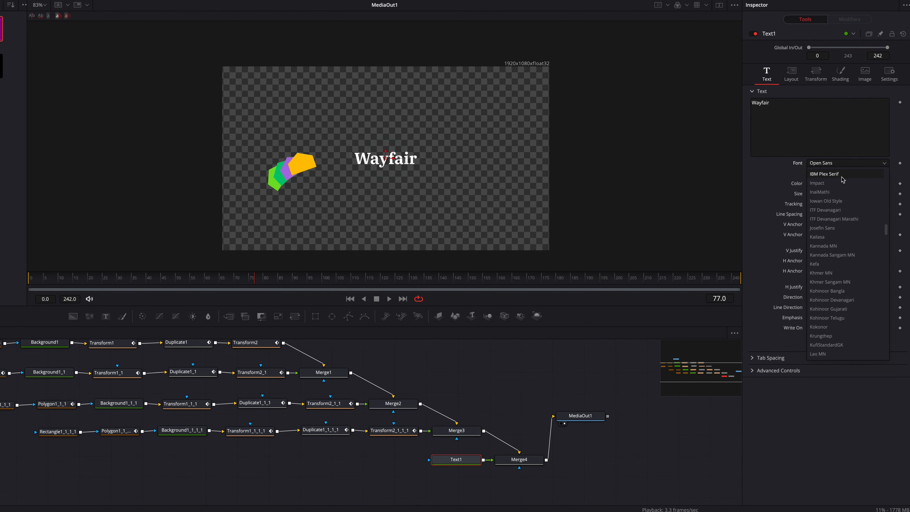
click(841, 174)
drag(817, 194, 824, 194)
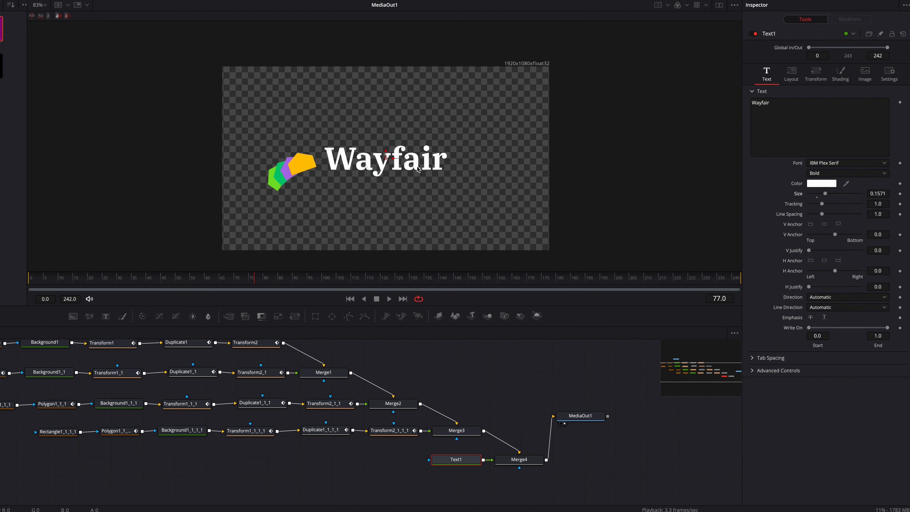
Place the Wayfair text to the right of the house emblem, vertically aligned with it at frame 95
drag(386, 160, 423, 168)
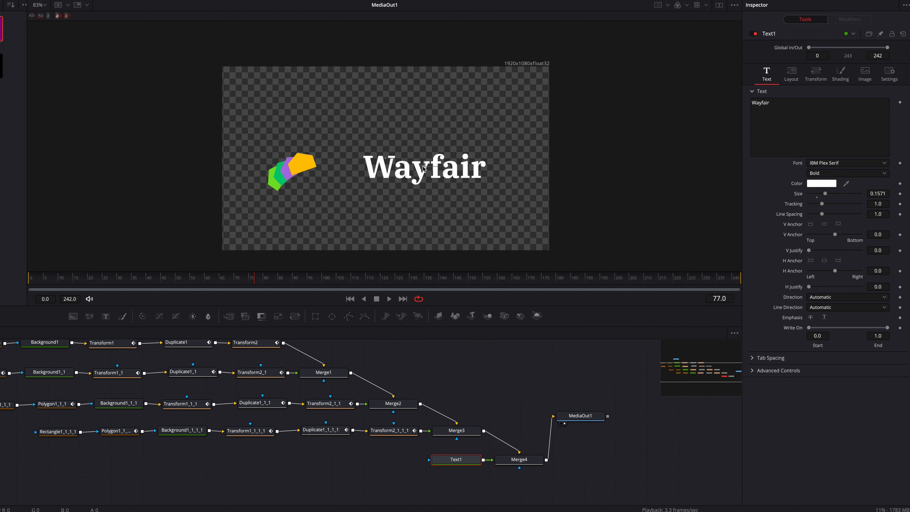
drag(278, 281, 310, 285)
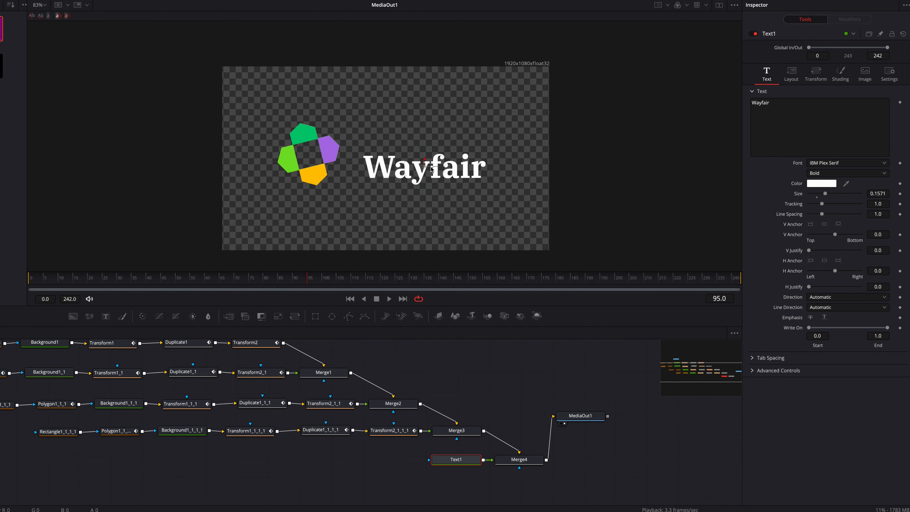
drag(425, 168, 425, 155)
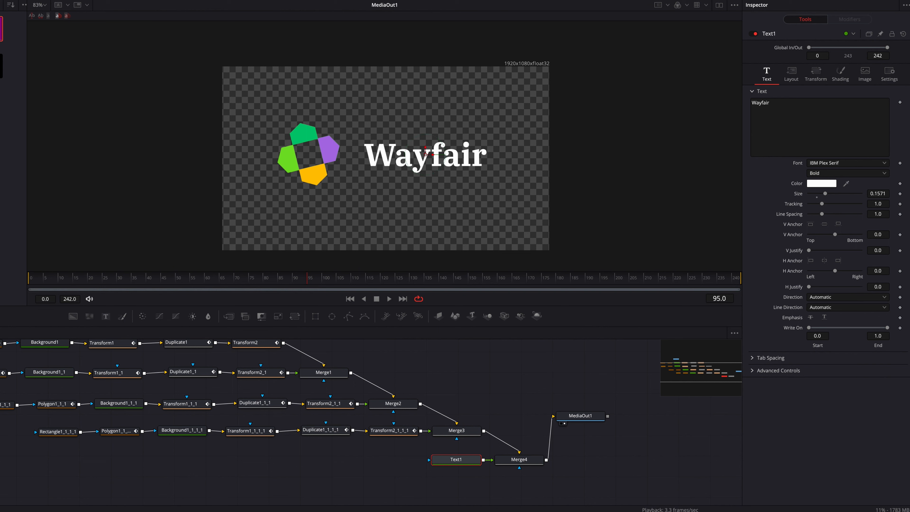
Enlarge the Wayfair text to size 0.2334 with tracking 1.015, and reposition it just right of the emblem
drag(884, 190, 906, 191)
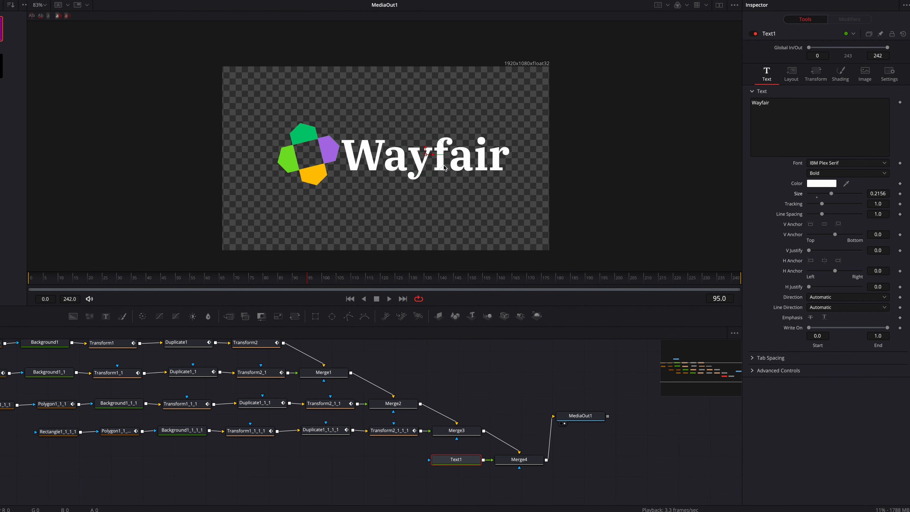
drag(426, 157, 440, 153)
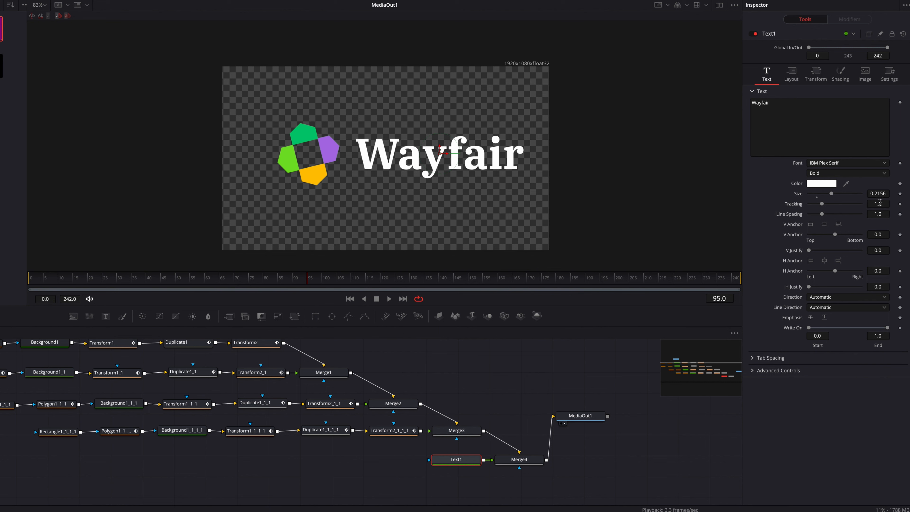
drag(880, 202, 882, 192)
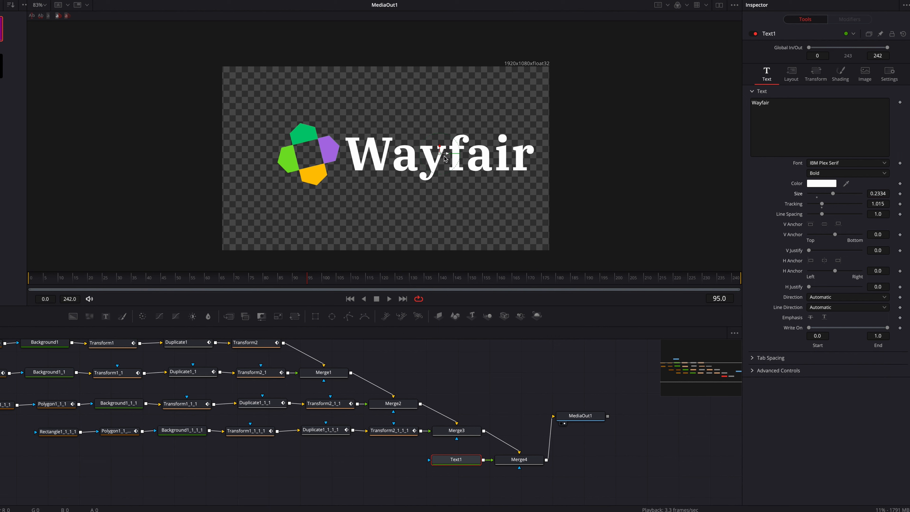
drag(440, 152, 444, 153)
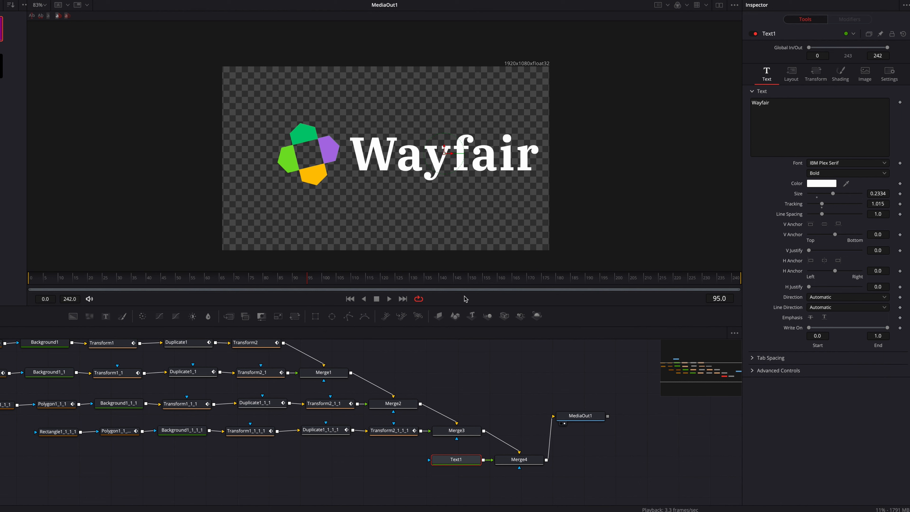
At frame 75, mask Text1 with a rectangle about 1.015 wide, centered at about X 0.52, Y 0.585 around the text
drag(289, 284, 251, 291)
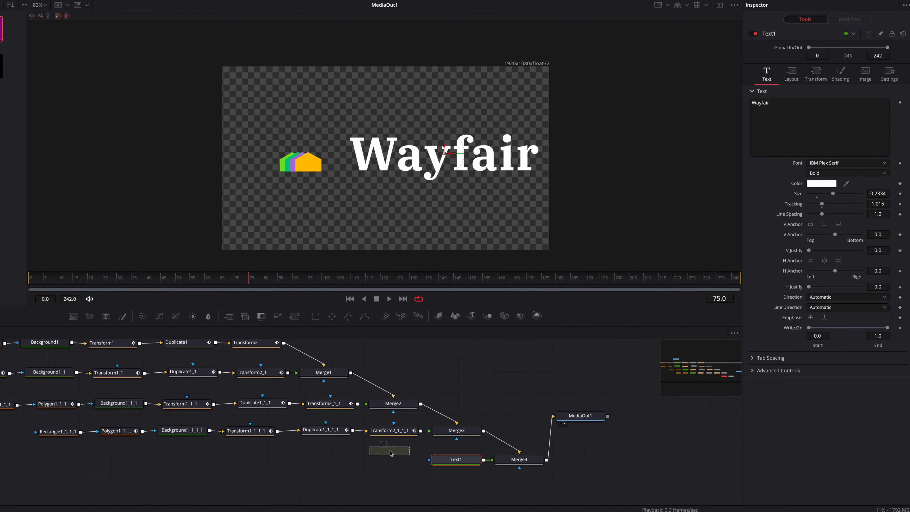
click(411, 461)
drag(408, 459, 429, 460)
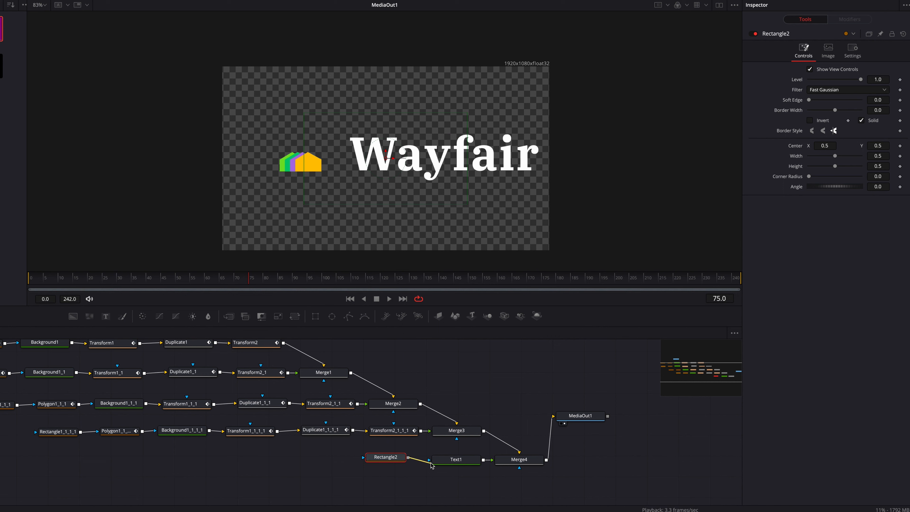
drag(472, 135, 550, 136)
drag(390, 160, 396, 141)
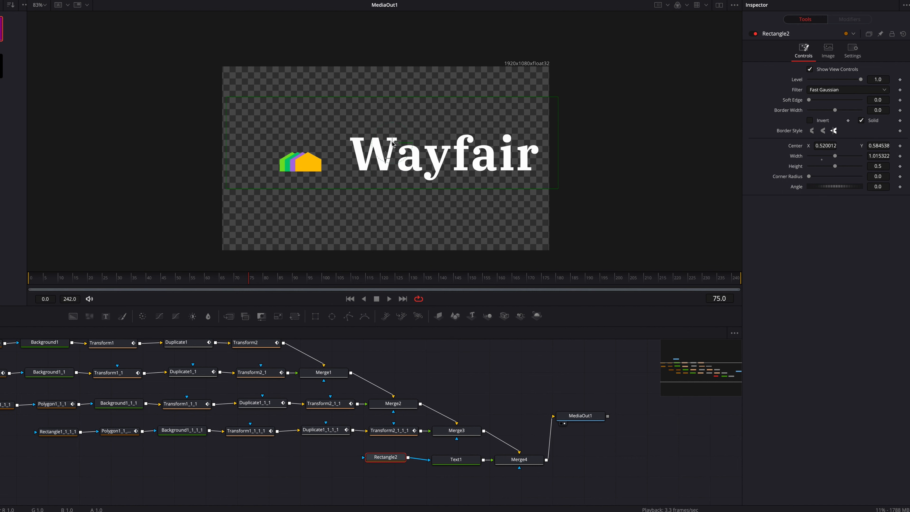
Add a Follower modifier to Text1's Wayfair text and open the modifier's settings
click(469, 463)
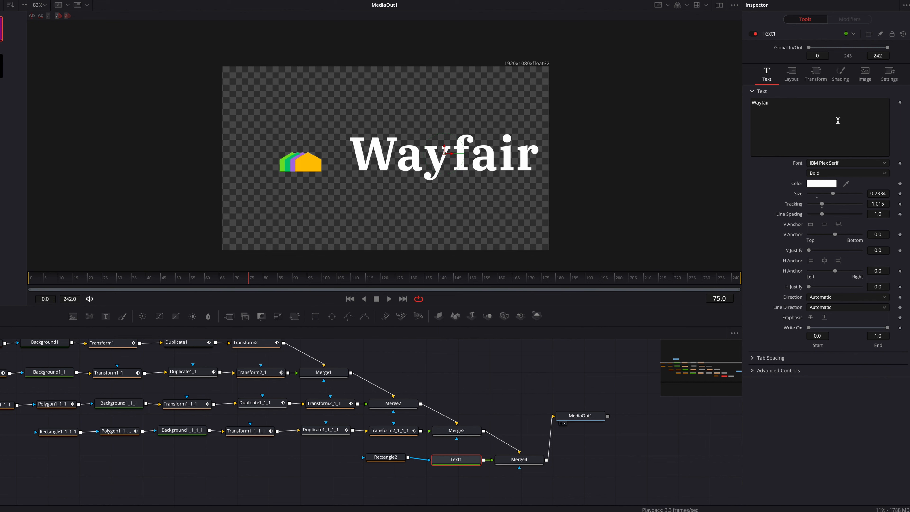
right_click(793, 106)
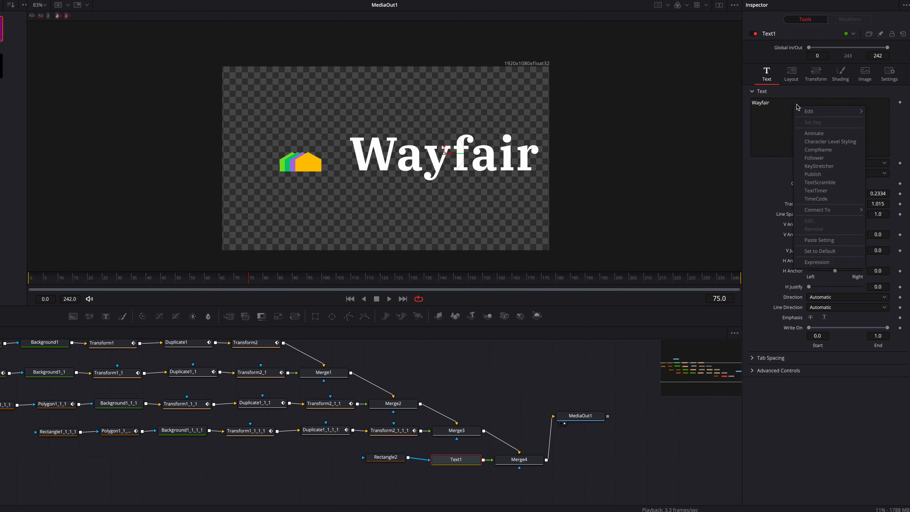
click(814, 158)
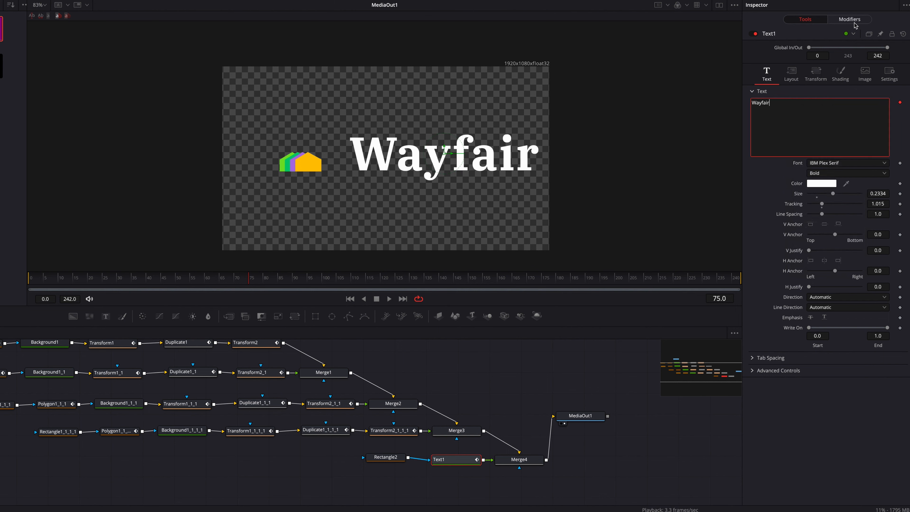
click(855, 22)
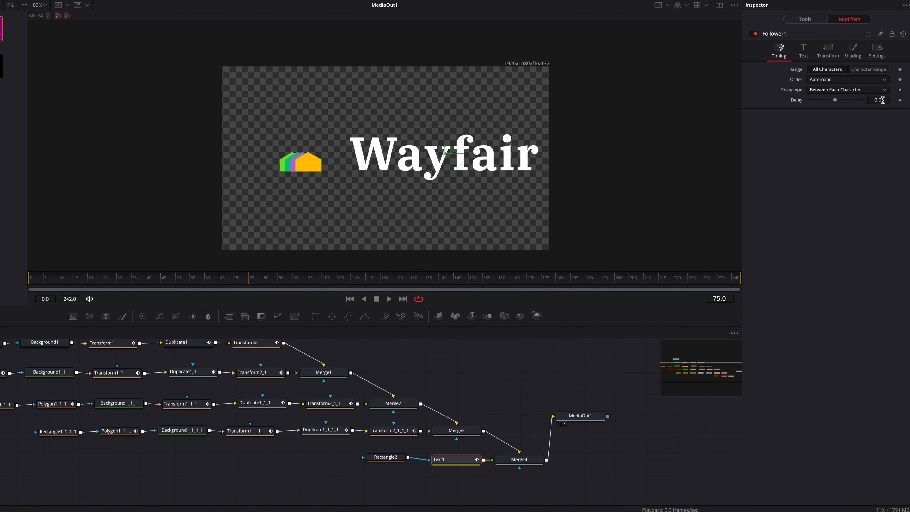
At frame 75, keyframe the Follower's shading position Offset Y at -0.924 to place the letters below the mask
click(851, 51)
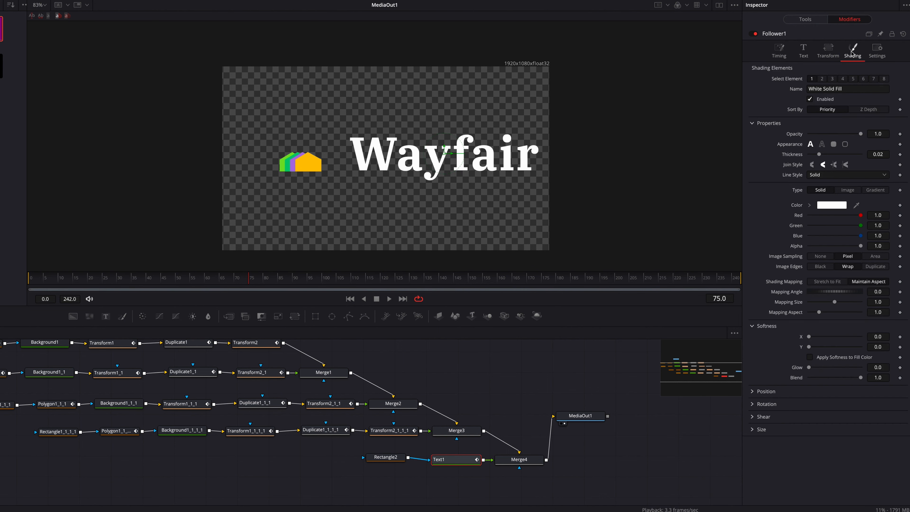
click(751, 391)
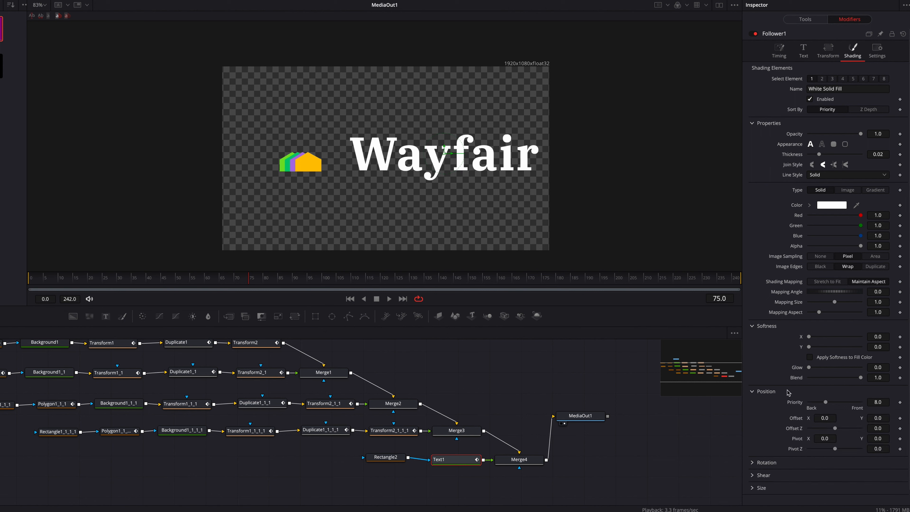
click(900, 418)
click(838, 35)
drag(881, 418, 748, 357)
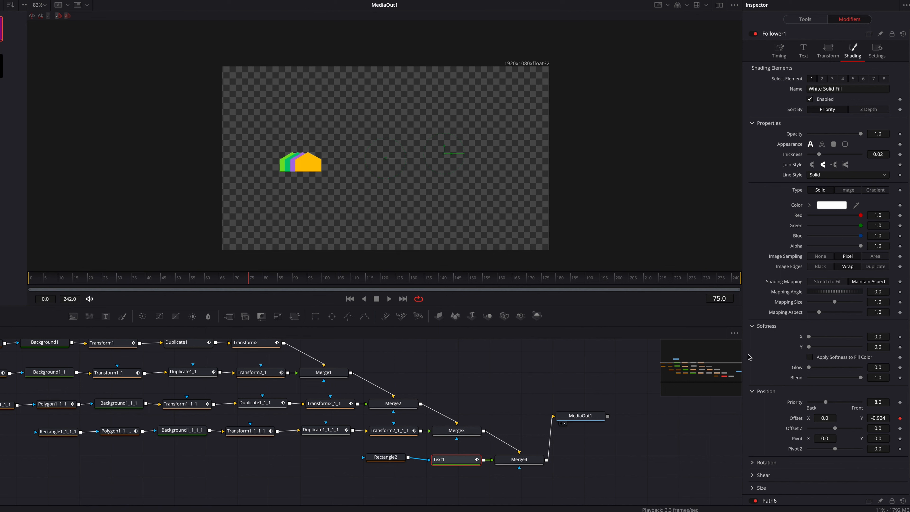
Keyframe the Follower's Offset Y at -0.008 at frame 95, replacing the keyframe made at frame 90
drag(260, 285, 293, 283)
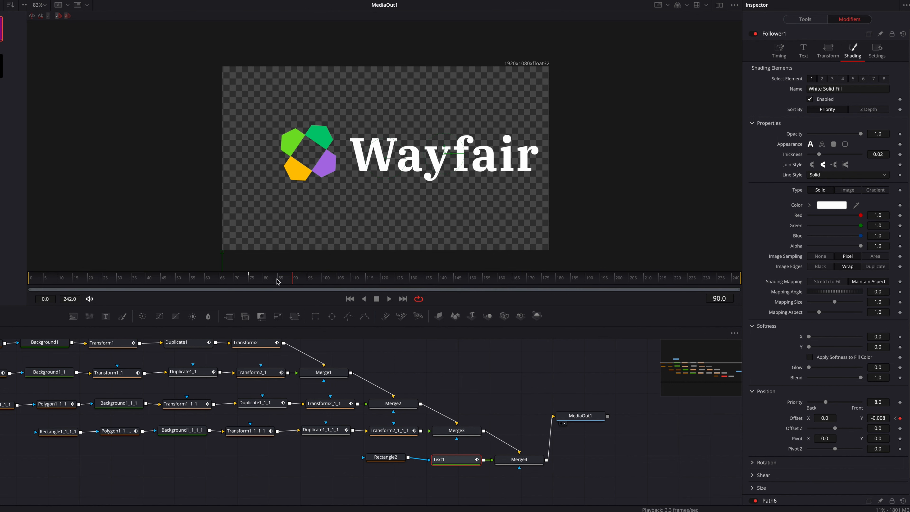
drag(277, 282, 310, 282)
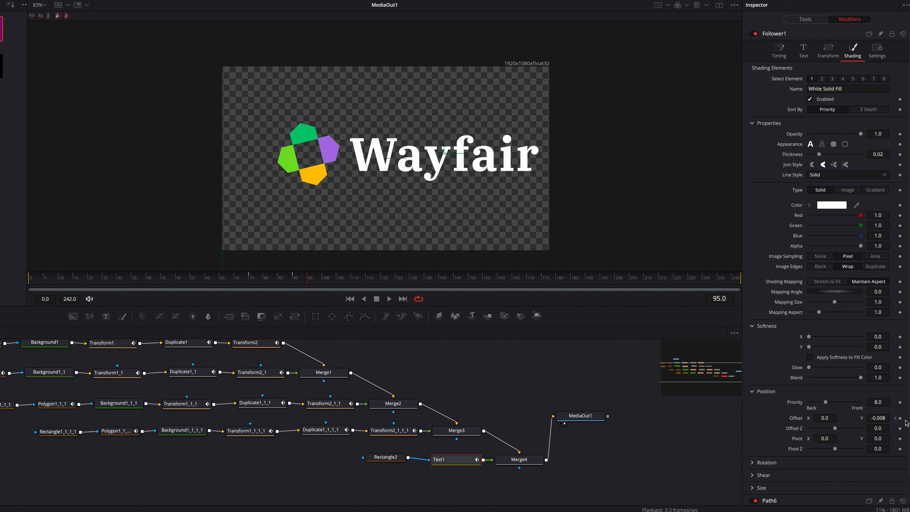
click(895, 418)
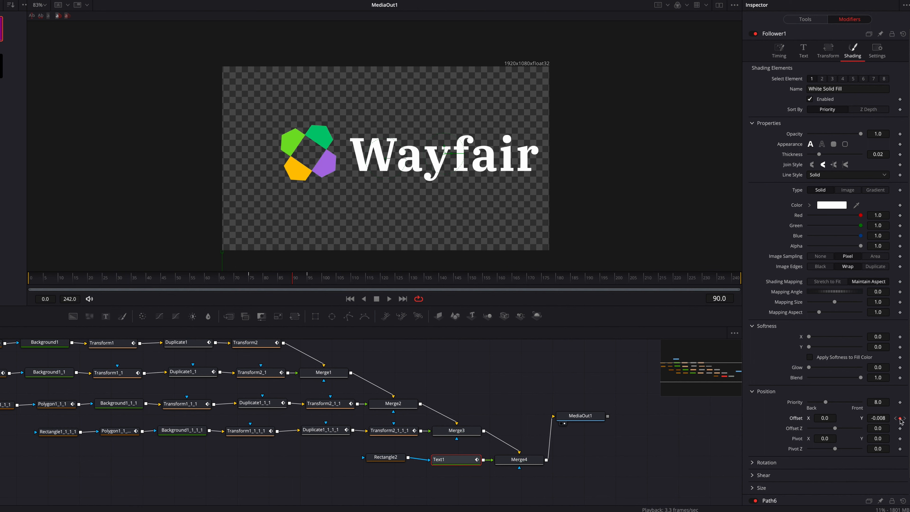
mouse_move(296, 279)
mouse_down()
mouse_move(329, 281)
mouse_move(306, 278)
mouse_up()
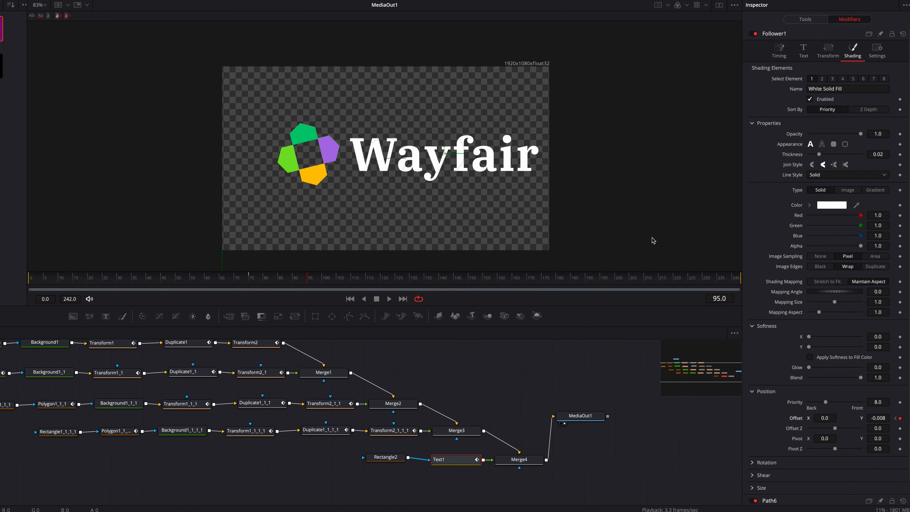
Stagger the letters by setting the Follower's delay between each character to -1.51, checking the rise between frames 75 and 95
click(783, 60)
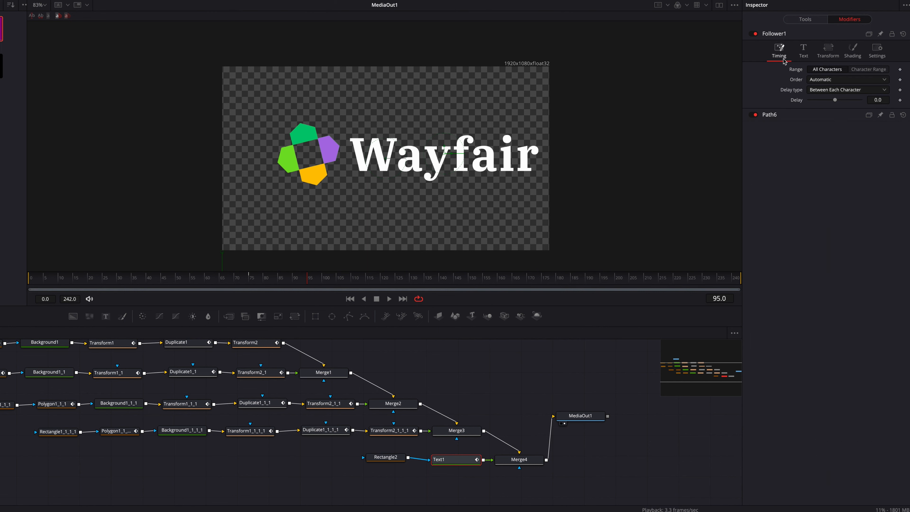
click(265, 280)
click(289, 279)
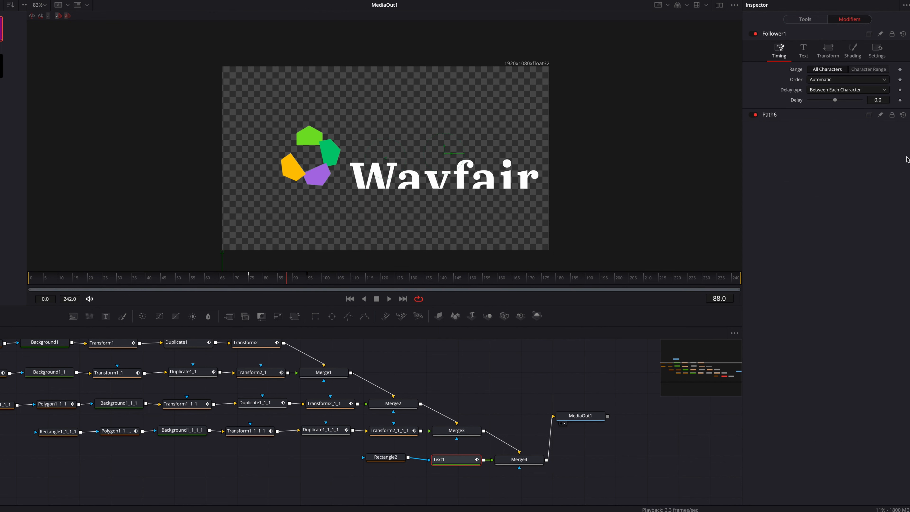
drag(834, 100, 828, 101)
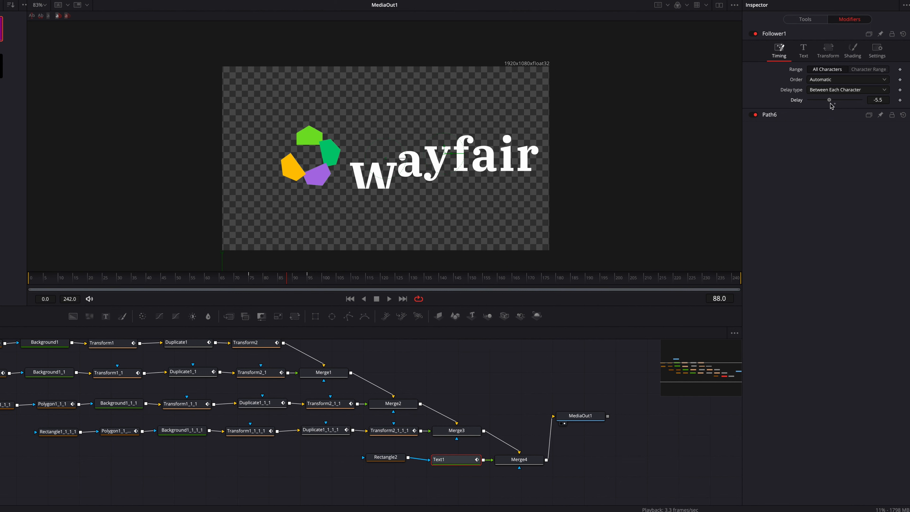
double_click(877, 101)
text(-0.7)
key(Return)
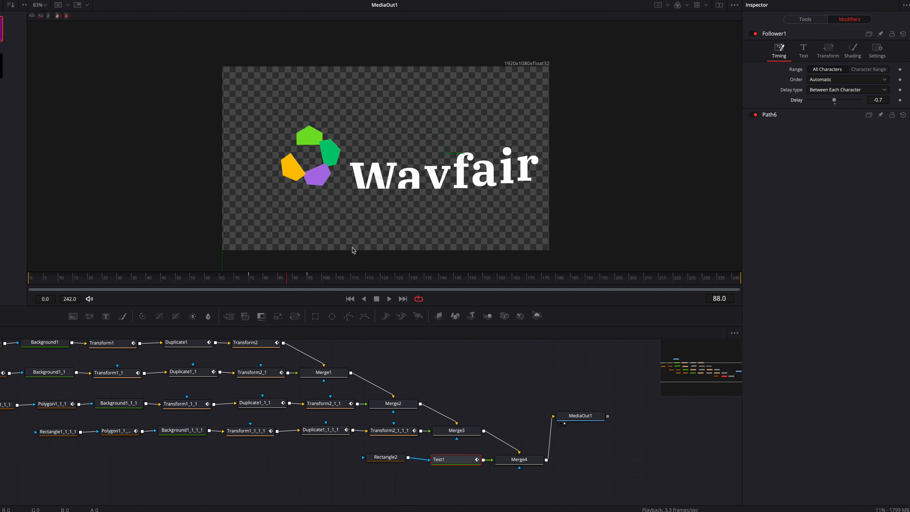
click(251, 279)
drag(252, 281, 300, 280)
drag(877, 100, 849, 100)
At frame 75, lower the Follower's Offset Y to -1.146 to hide the last letters below the mask
click(250, 277)
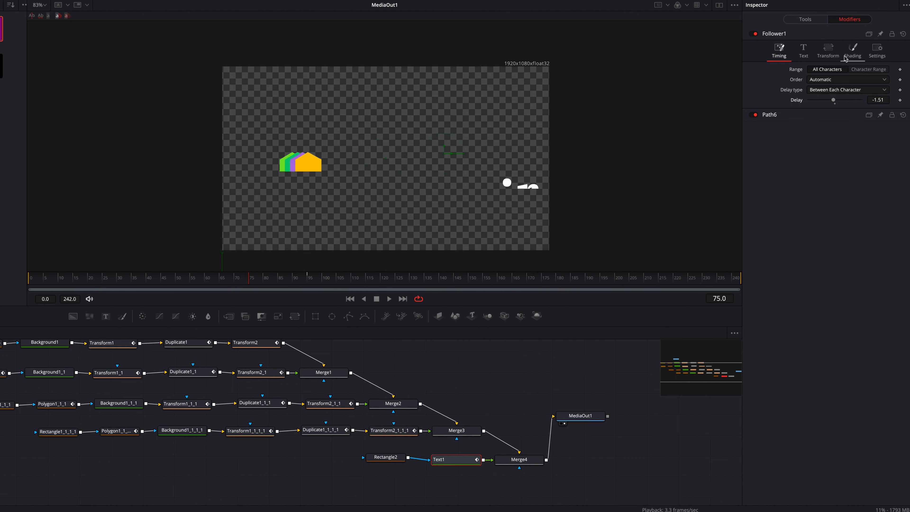
click(853, 58)
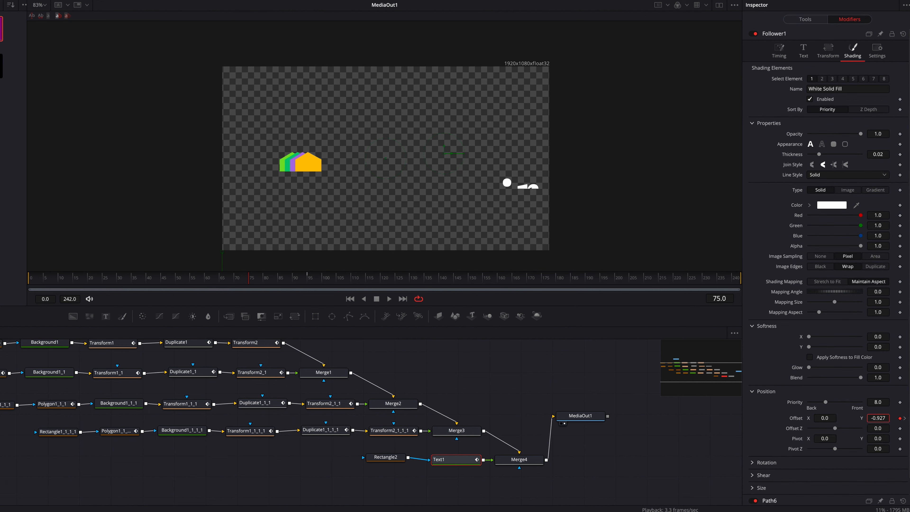
drag(877, 417, 874, 417)
mouse_move(242, 287)
mouse_down()
mouse_move(315, 280)
mouse_move(250, 280)
mouse_up()
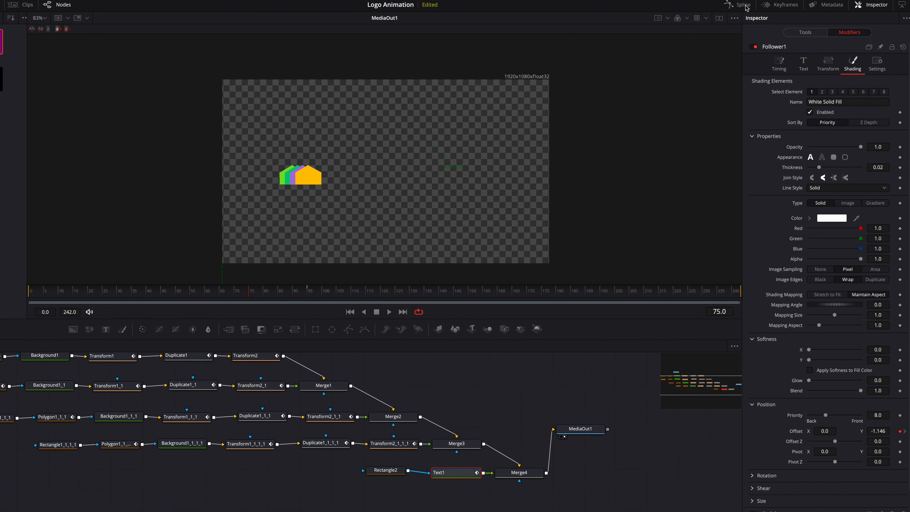
Smooth the Follower's offset displacement curve in the Spline editor, raising the end handle for an overshoot and lengthening the start handle
click(746, 8)
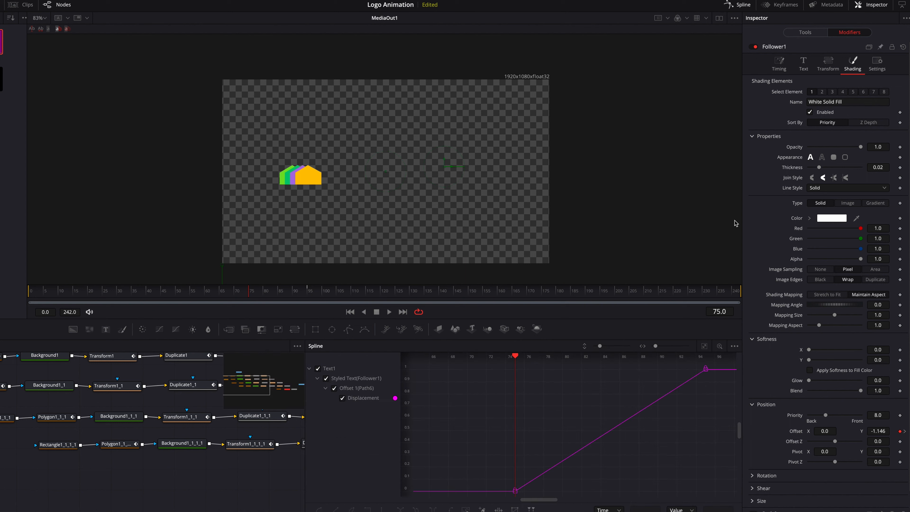
click(703, 348)
drag(432, 368, 736, 498)
key(s)
scroll(656, 428, down, 3)
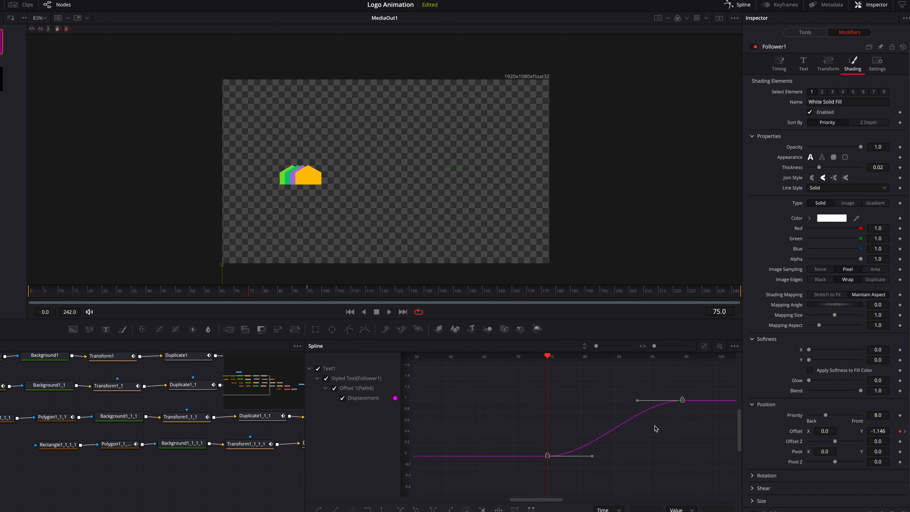
drag(636, 401, 623, 370)
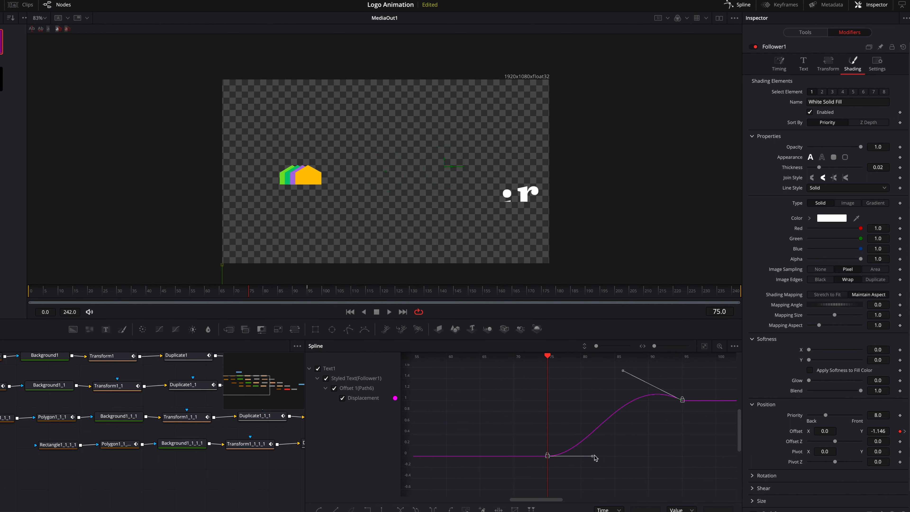
drag(594, 456, 621, 456)
Play the text animation from frame 75, raise the displacement curve's end handle for a stronger overshoot, and close the Spline editor
key(space)
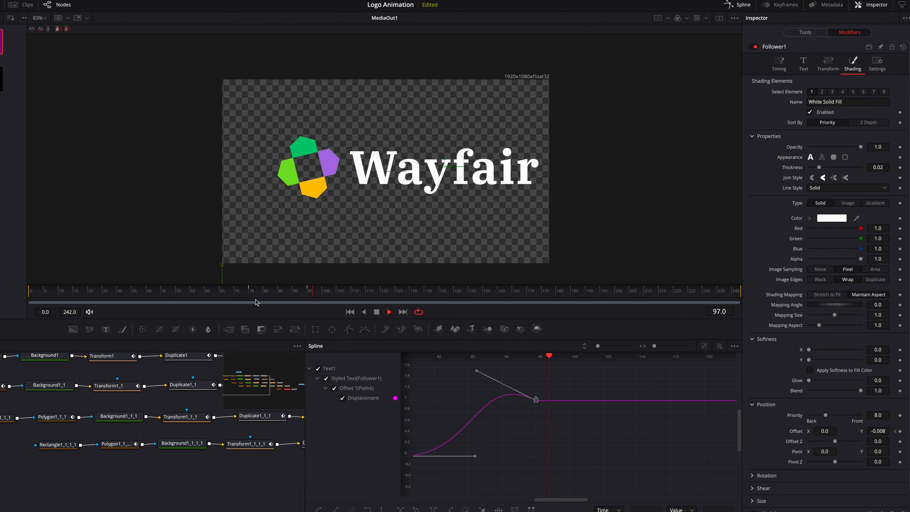
key(space)
click(252, 289)
key(space)
key(space)
click(252, 290)
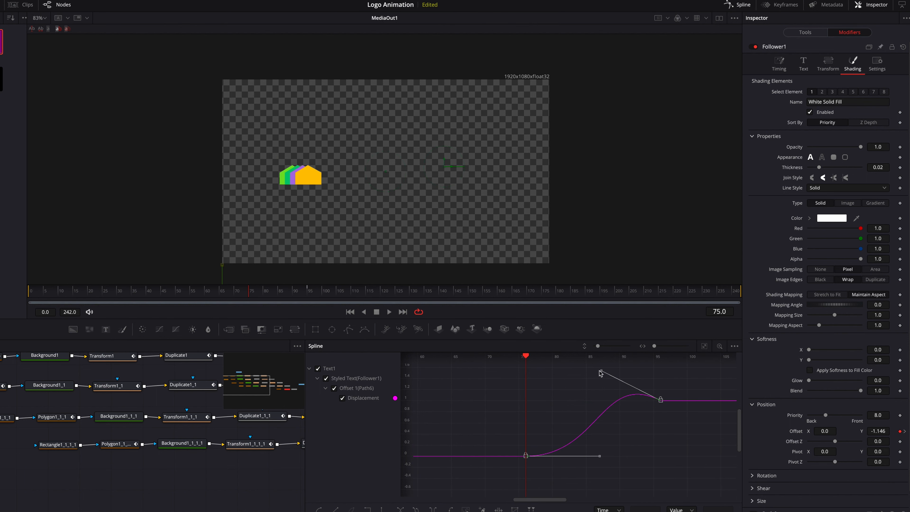
mouse_move(597, 371)
mouse_down()
mouse_move(597, 353)
mouse_move(597, 377)
mouse_up()
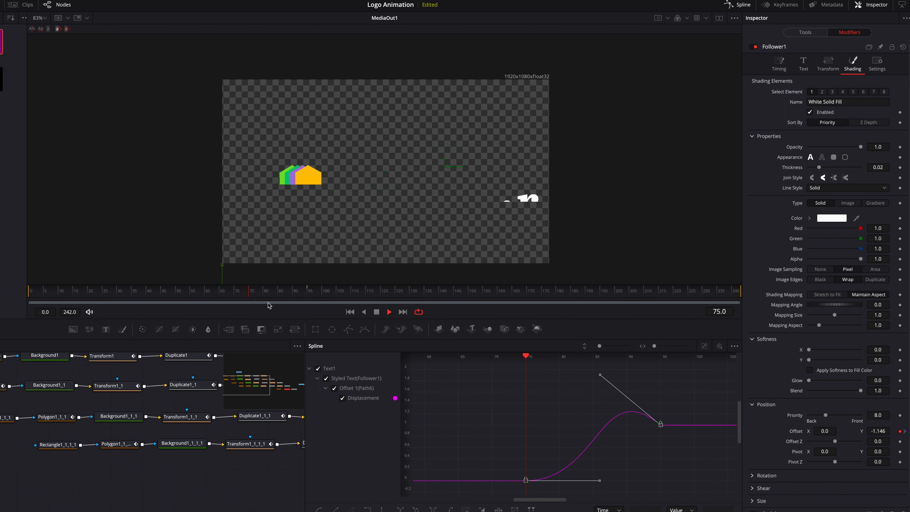
key(space)
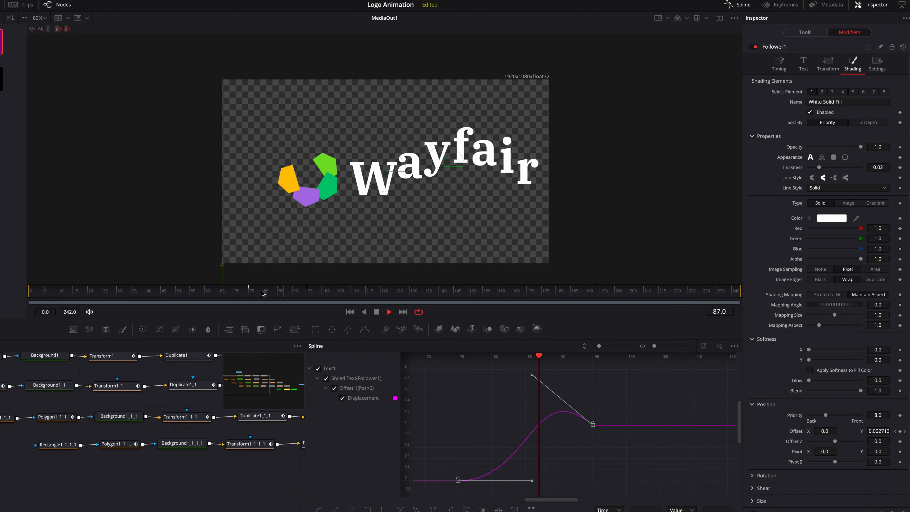
key(space)
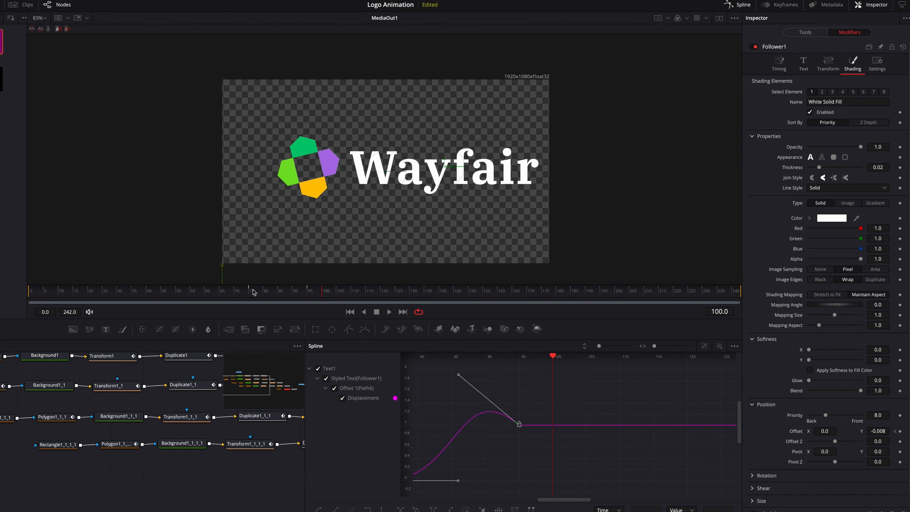
click(250, 291)
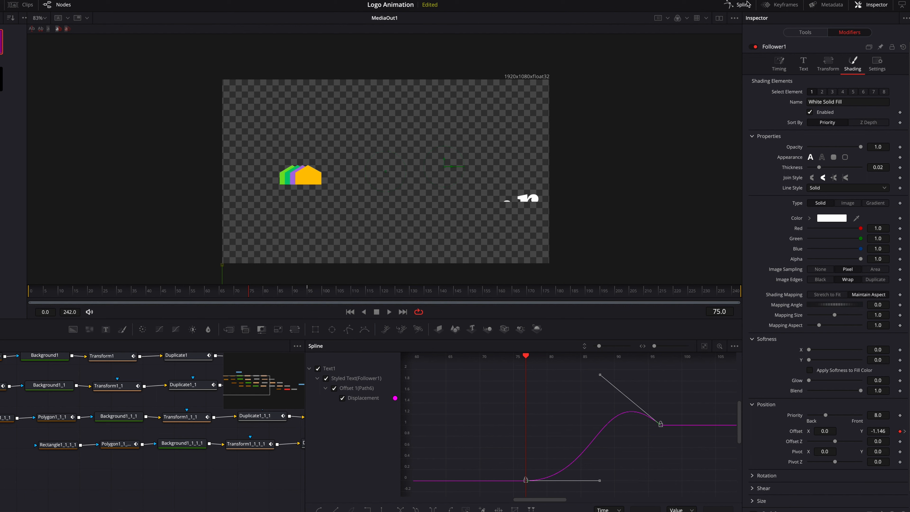
click(739, 5)
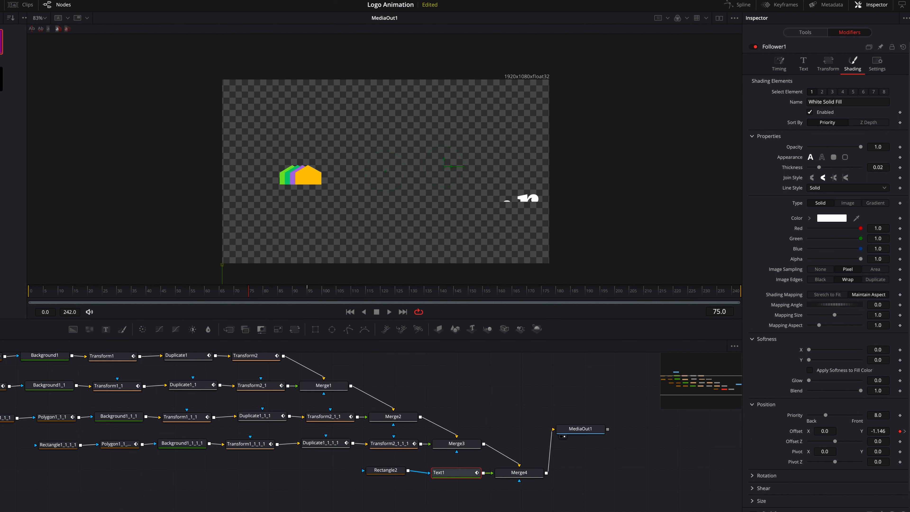
Keyframe the Follower's shading opacity from 0 at frame 75 to 1 at frame 95
click(900, 146)
drag(859, 148, 767, 157)
click(307, 293)
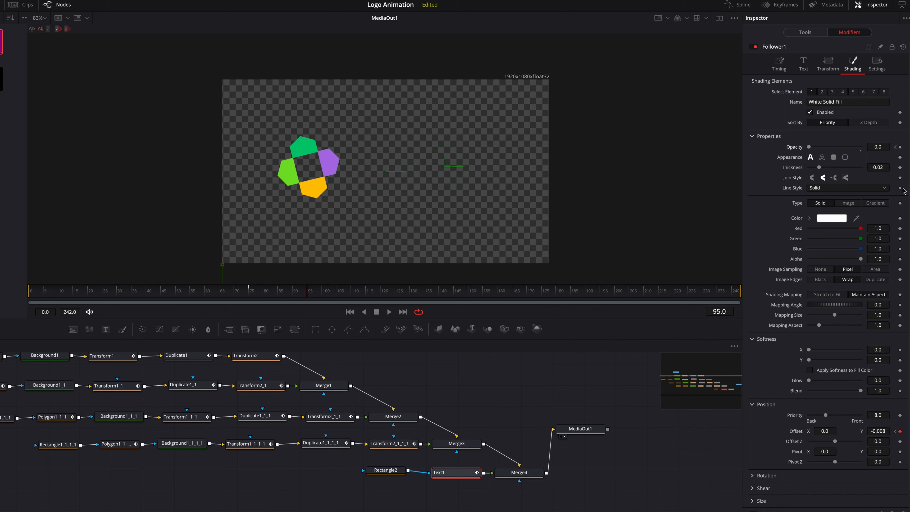
drag(808, 147, 862, 148)
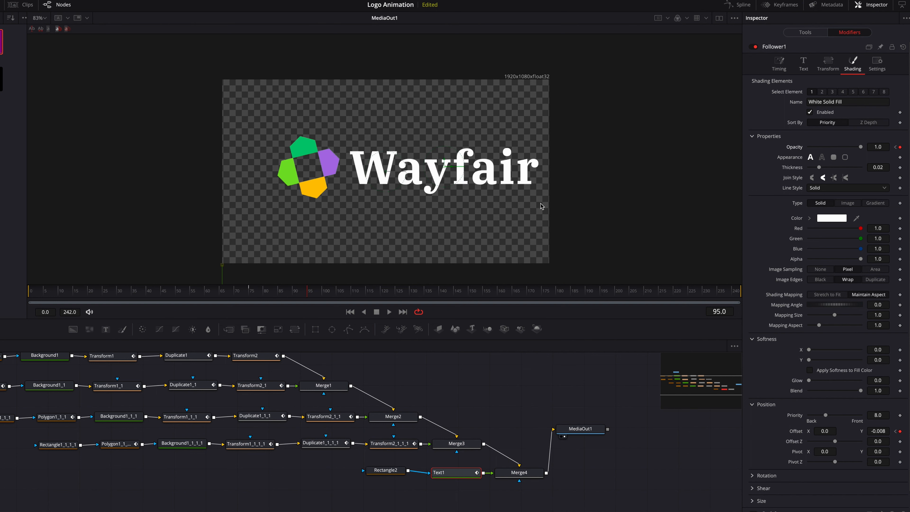
Lower the Follower's Offset Y at frame 75 to about -1.16 and play back the letter animation
drag(272, 294, 252, 293)
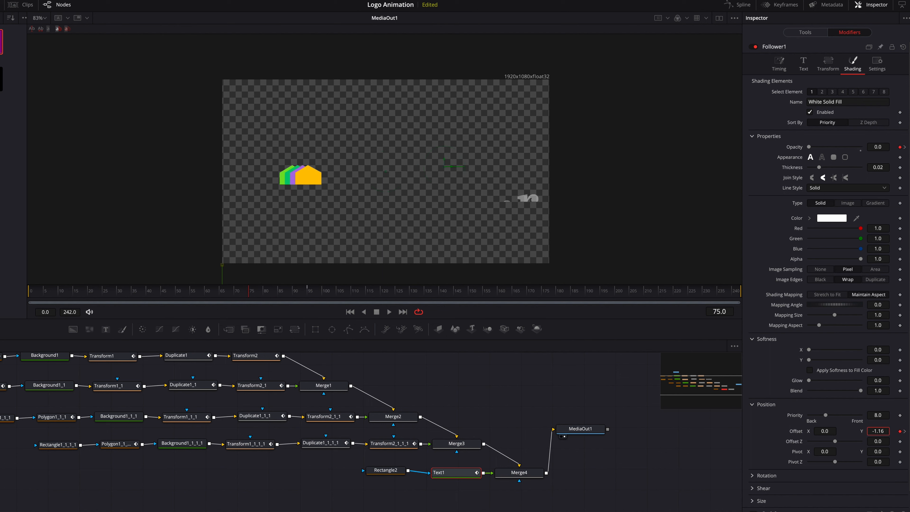
key(space)
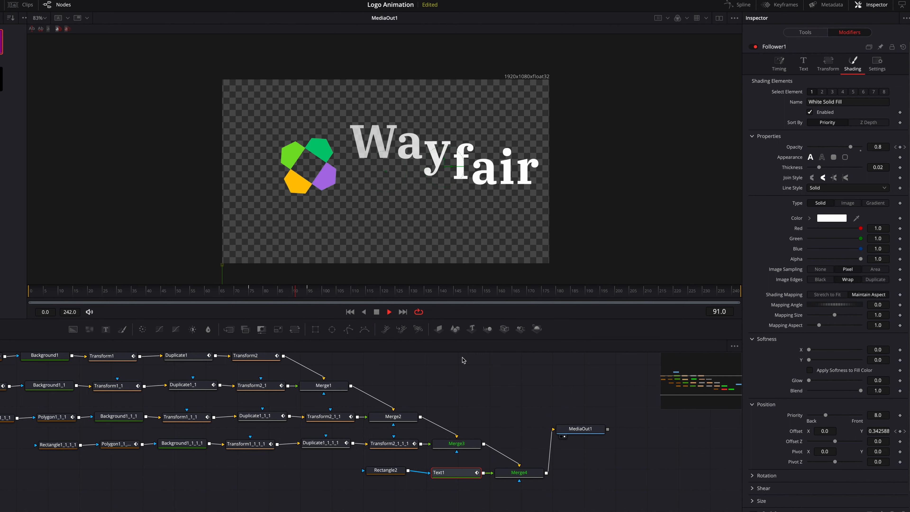
click(267, 295)
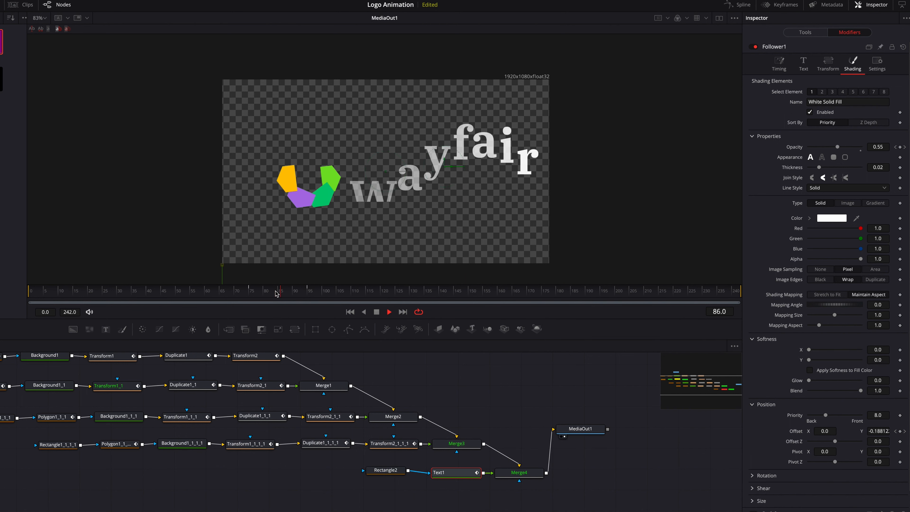
key(space)
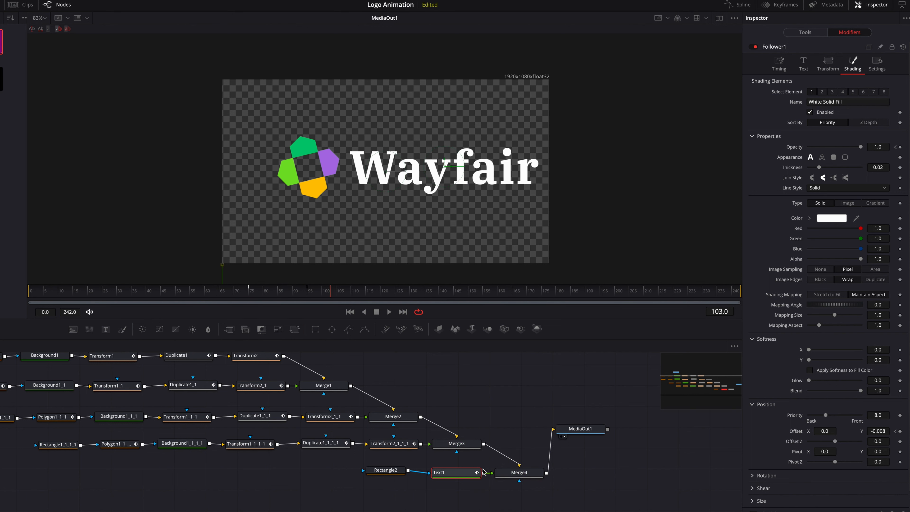
drag(581, 472, 520, 457)
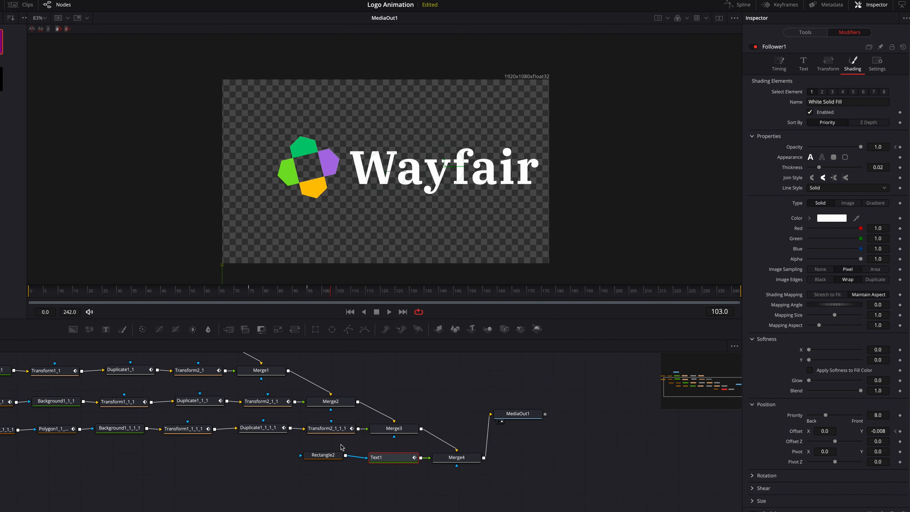
Insert a Transform node between Merge3 and Merge4, scaling the house symbol to about 0.802 and moving its Center X to 0.47
drag(341, 447, 368, 469)
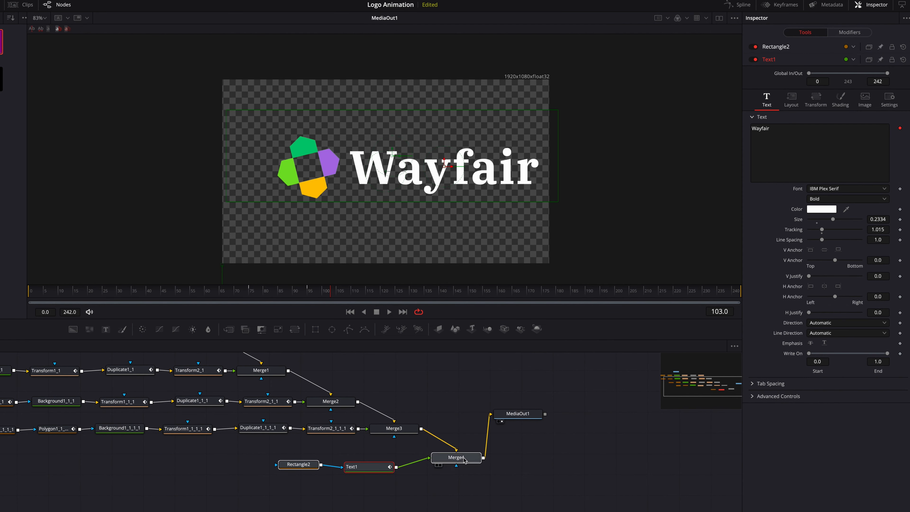
drag(464, 459, 467, 469)
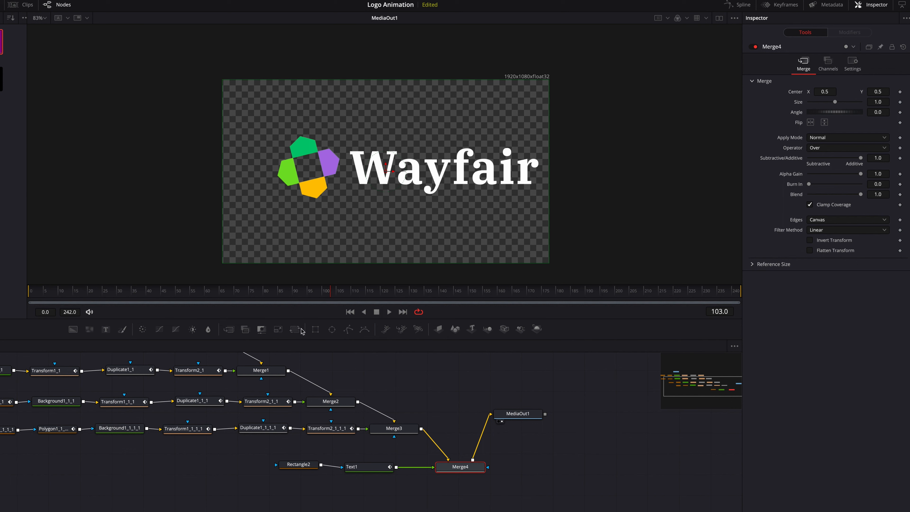
drag(302, 331, 438, 445)
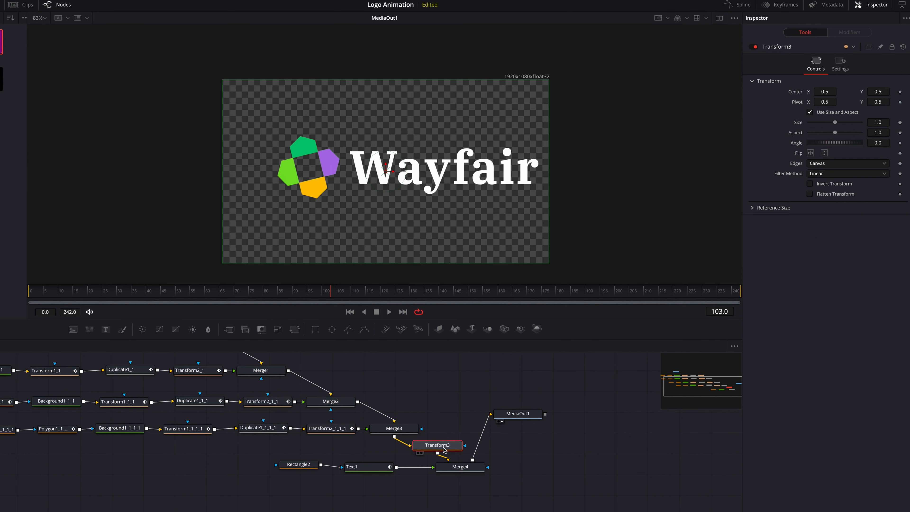
drag(881, 121, 856, 122)
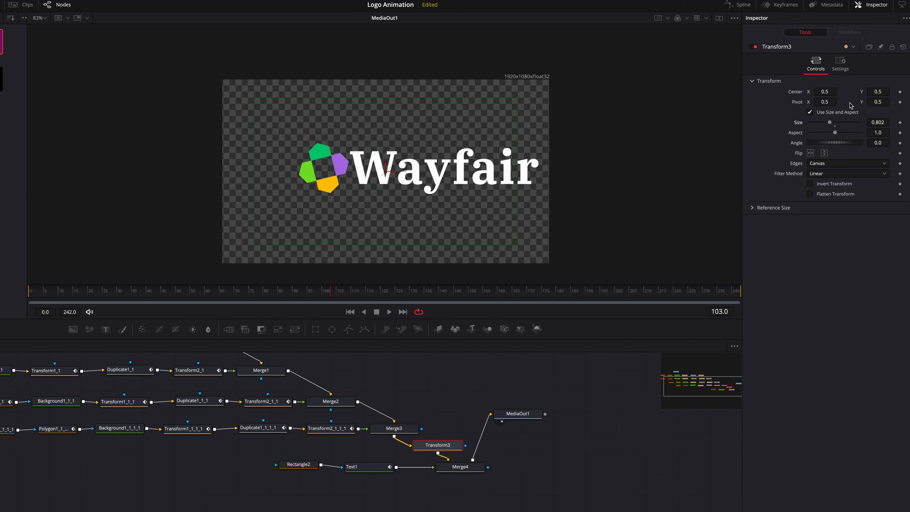
drag(829, 93, 834, 92)
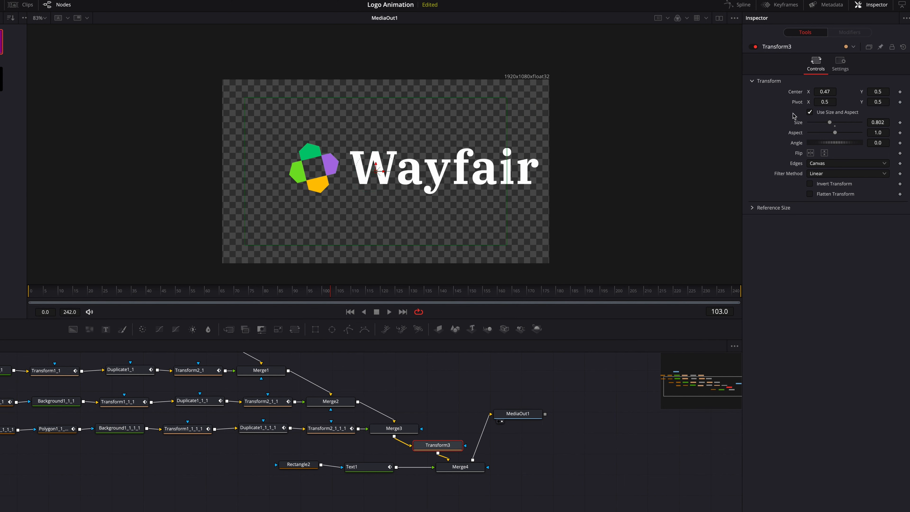
Add a full-frame Background node and merge it behind the complete logo, between Merge4 and MediaOut1
drag(514, 413, 584, 451)
drag(449, 396, 406, 381)
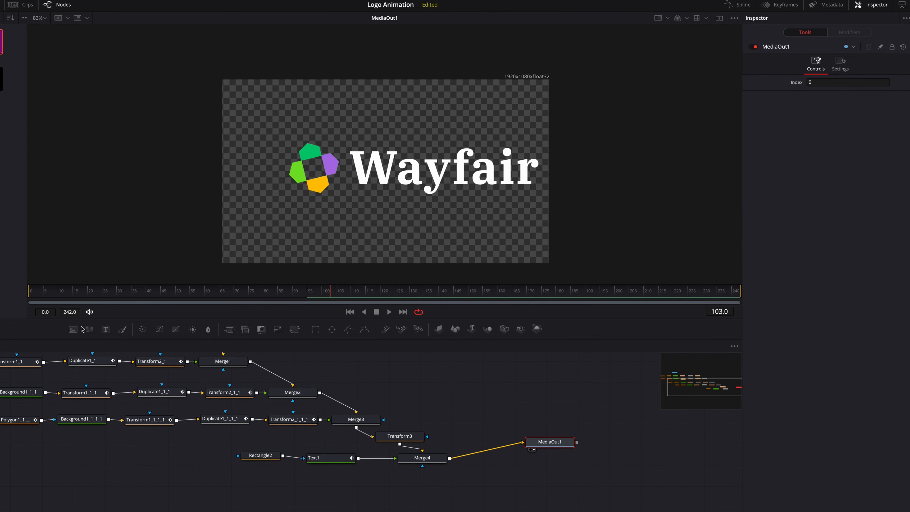
drag(73, 329, 454, 479)
drag(517, 479, 522, 442)
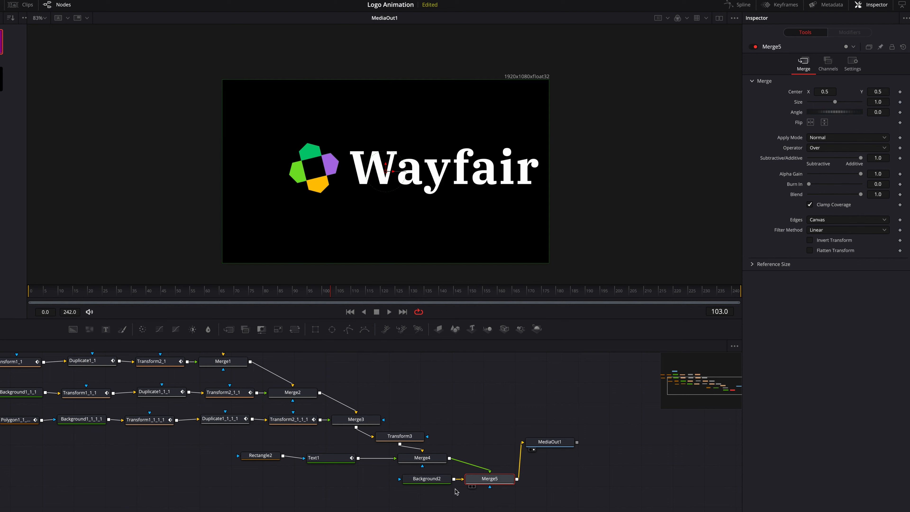
Show MediaIn1 in a second viewer at frame 16 and sample its purple backdrop as the color of Background2
click(718, 17)
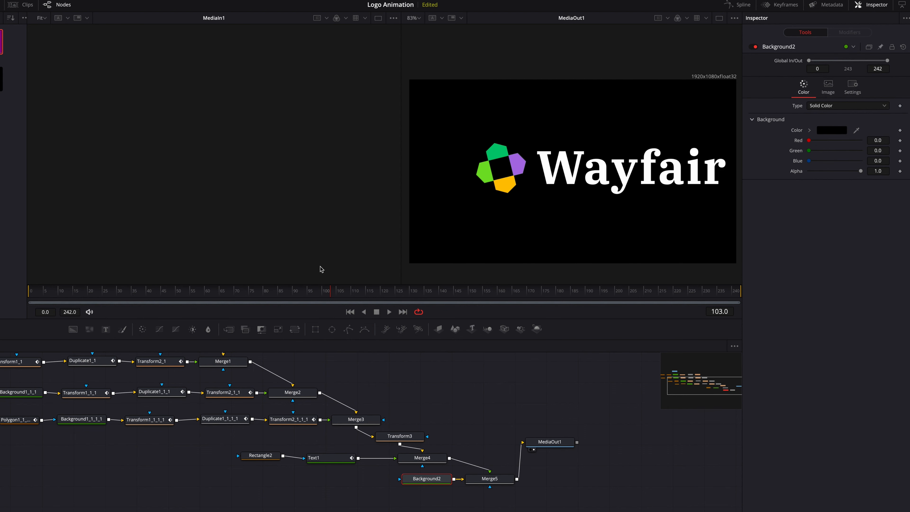
scroll(240, 487, up, 5)
scroll(239, 487, left, 8)
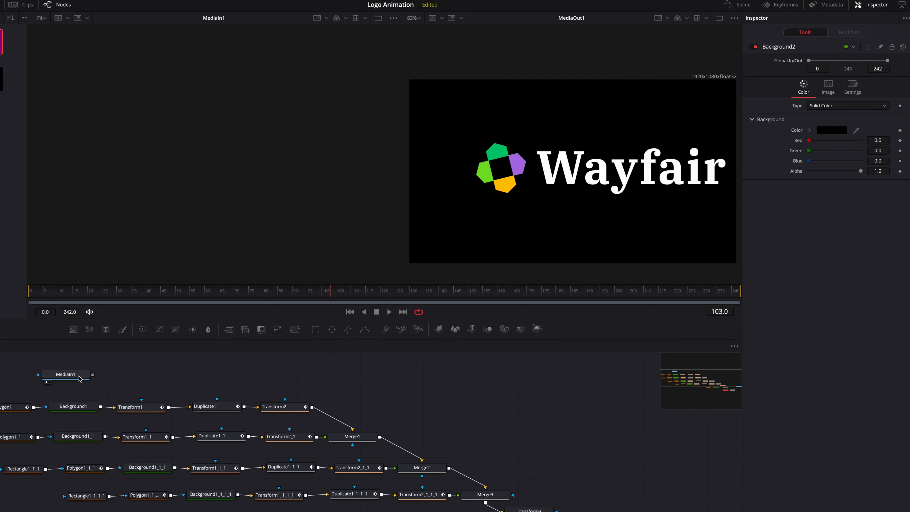
click(80, 378)
drag(93, 290, 77, 291)
drag(599, 432, 472, 377)
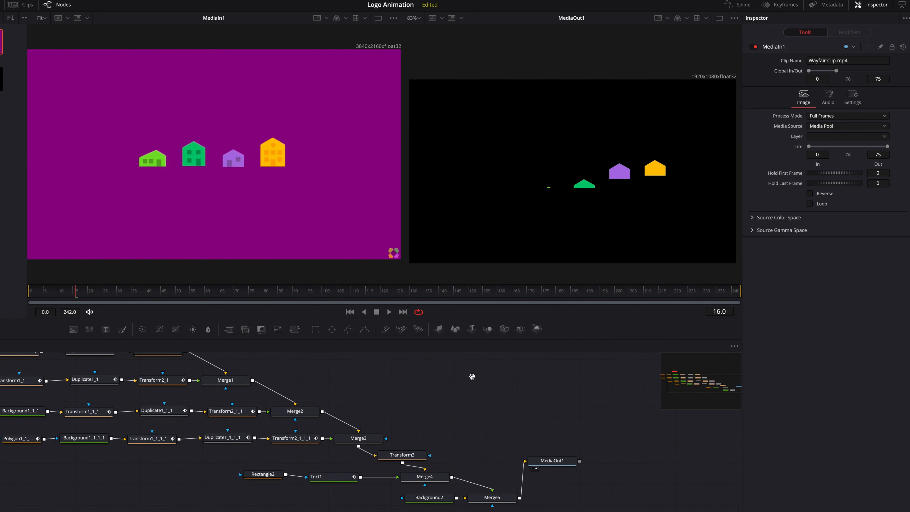
click(438, 499)
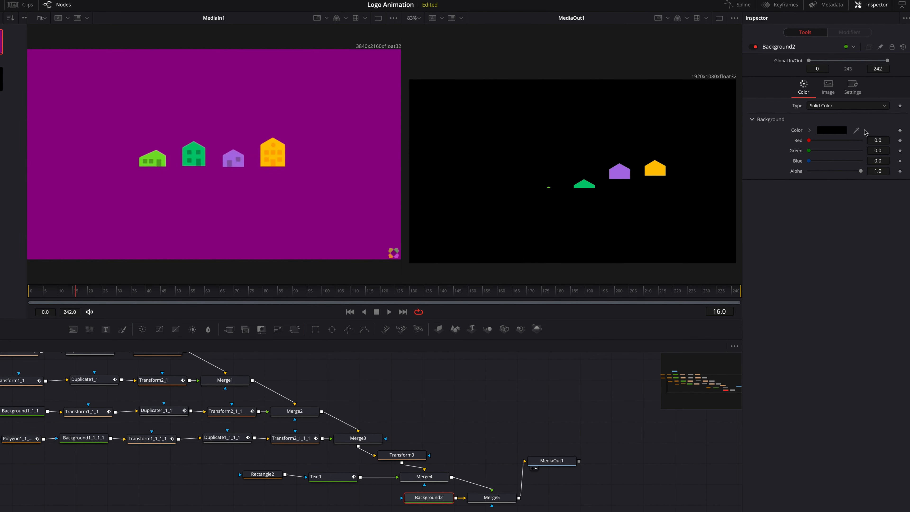
drag(857, 133, 345, 175)
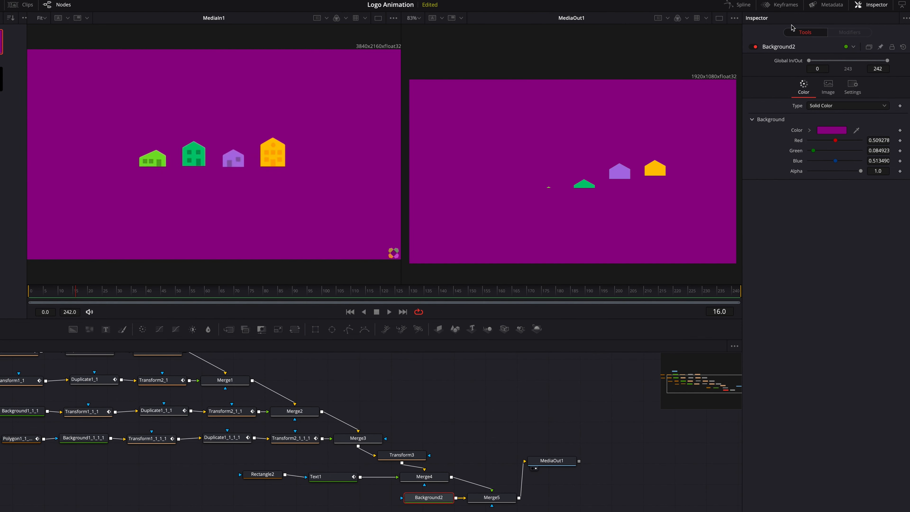
Return to the editing timeline and play the Fusion Composition from its start to review the finished logo animation
scroll(555, 423, down, 2)
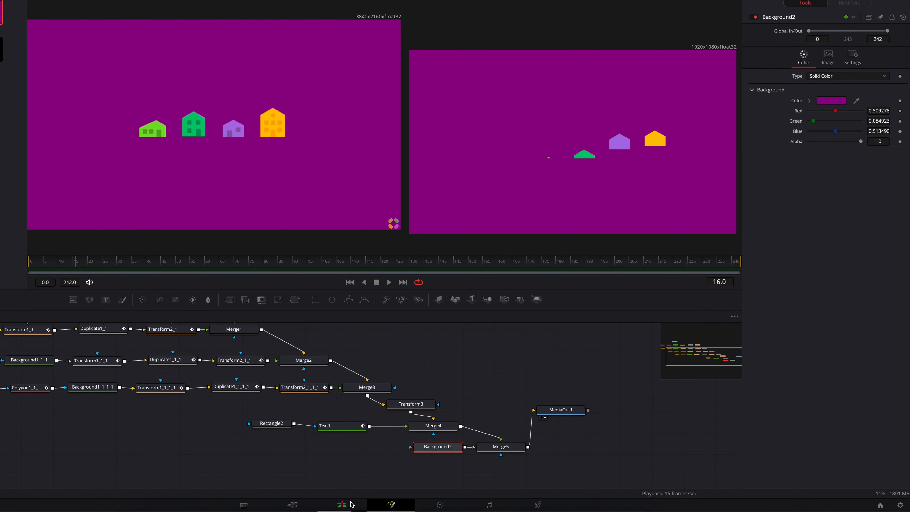
click(351, 504)
drag(158, 351, 139, 360)
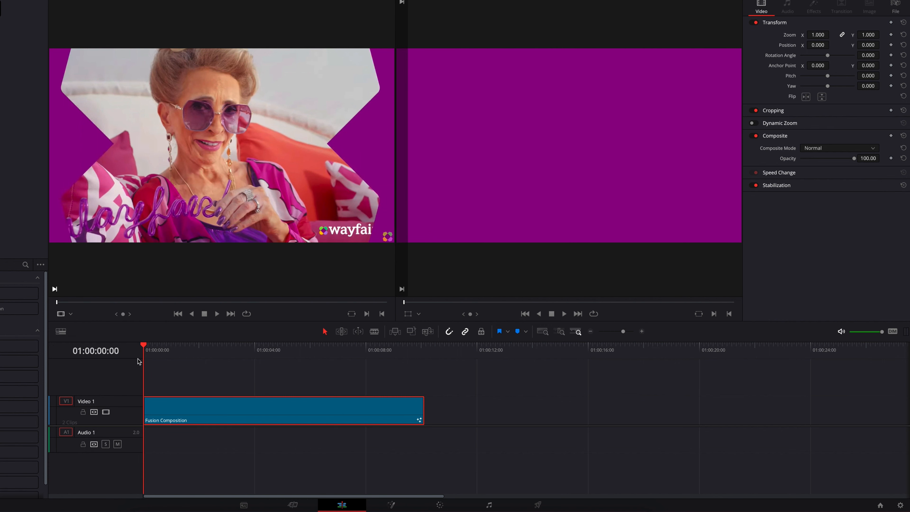
click(245, 385)
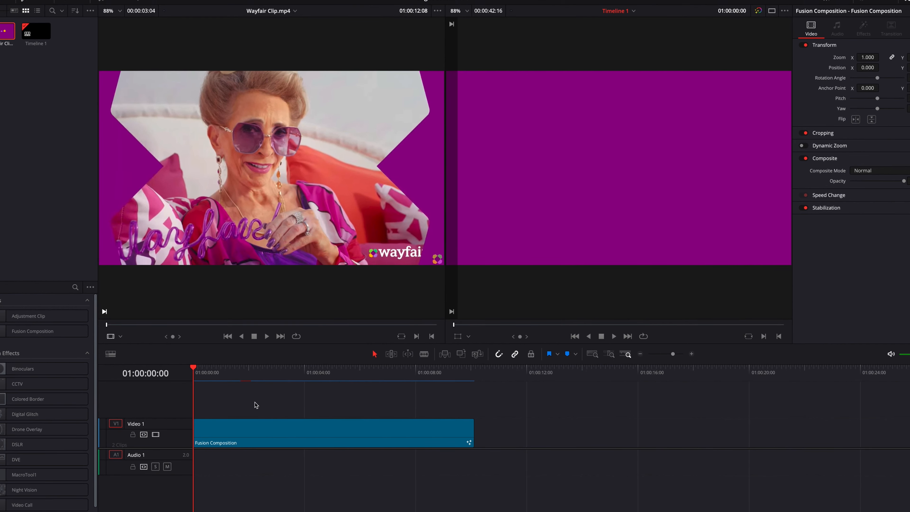
key(space)
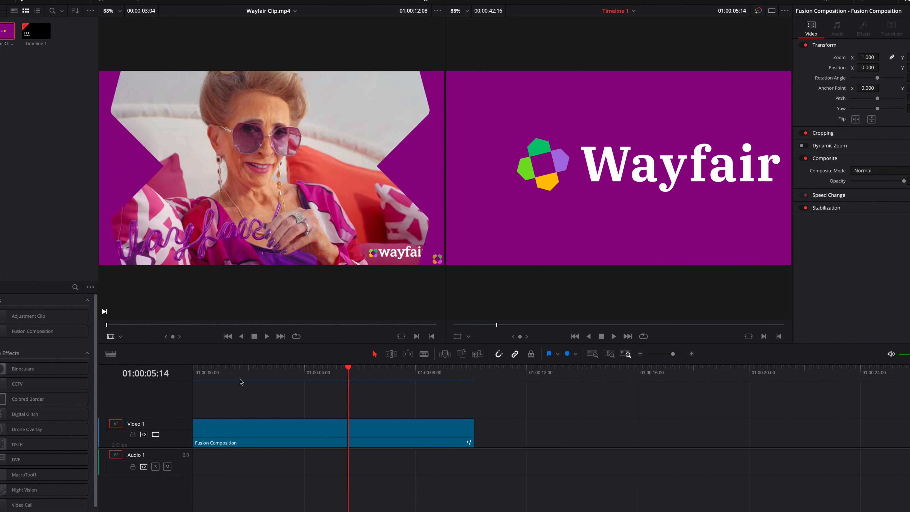
key(Home)
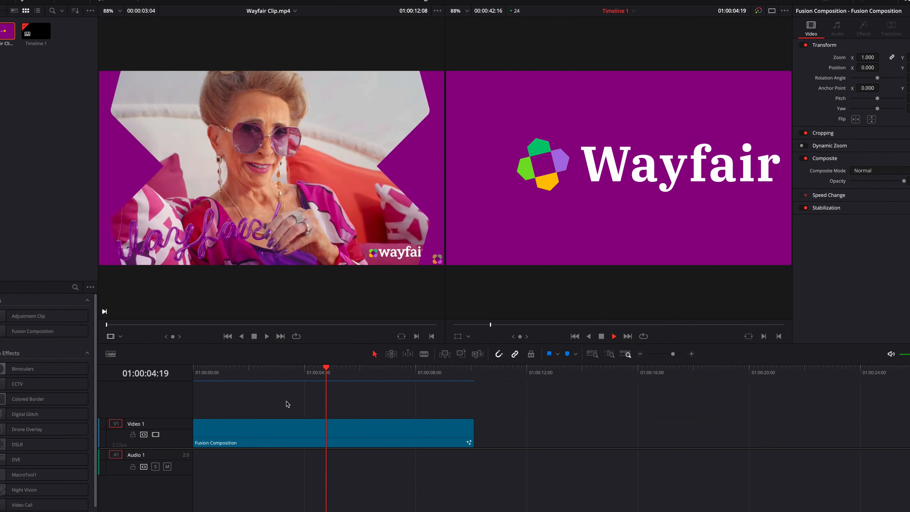
key(space)
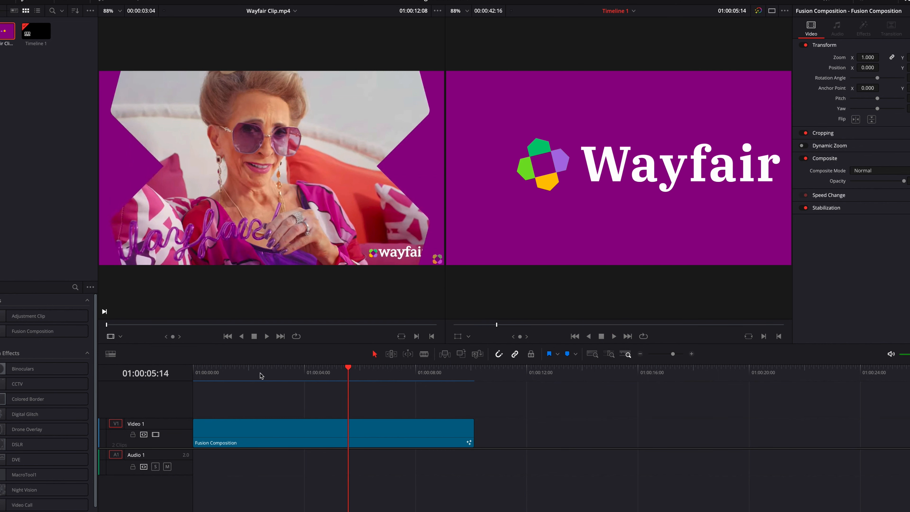